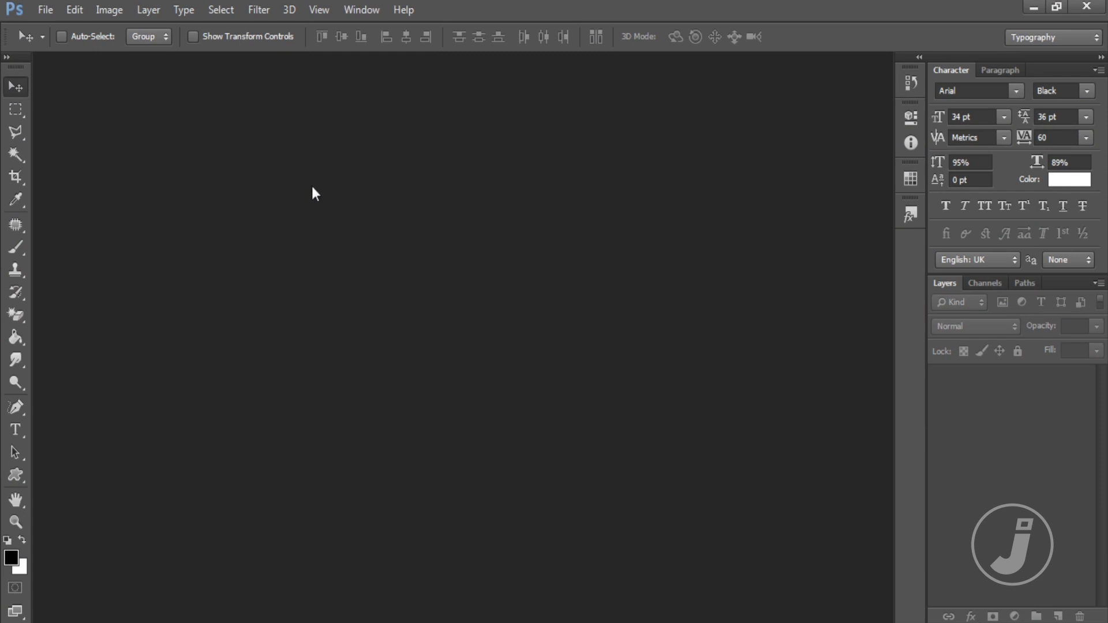
- Create a new 1920 × 1080 px document at 72 pixels/inch
{"action": "left_click", "coordinate": [45, 10]}
{"action": "left_click", "coordinate": [57, 31]}
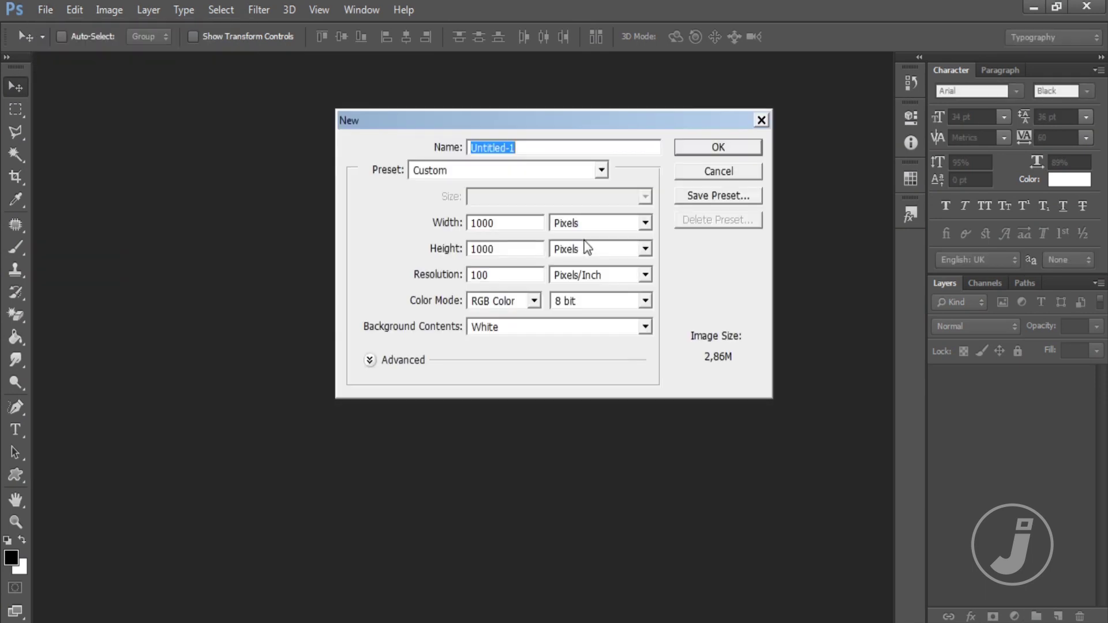
{"action": "mouse_move", "coordinate": [587, 248]}
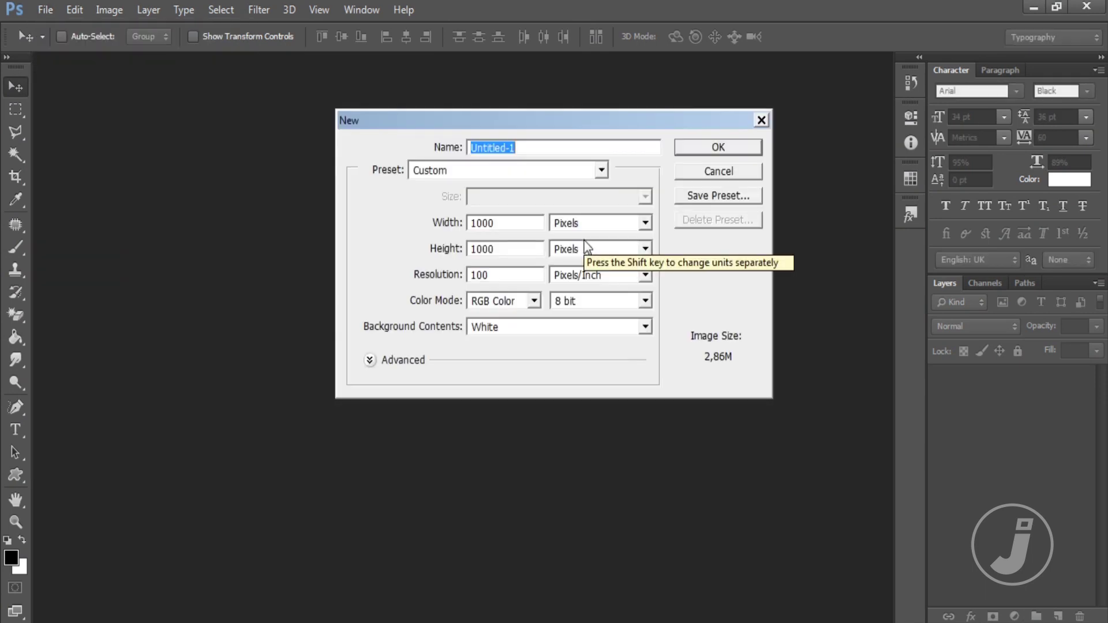
{"action": "left_click", "coordinate": [456, 231]}
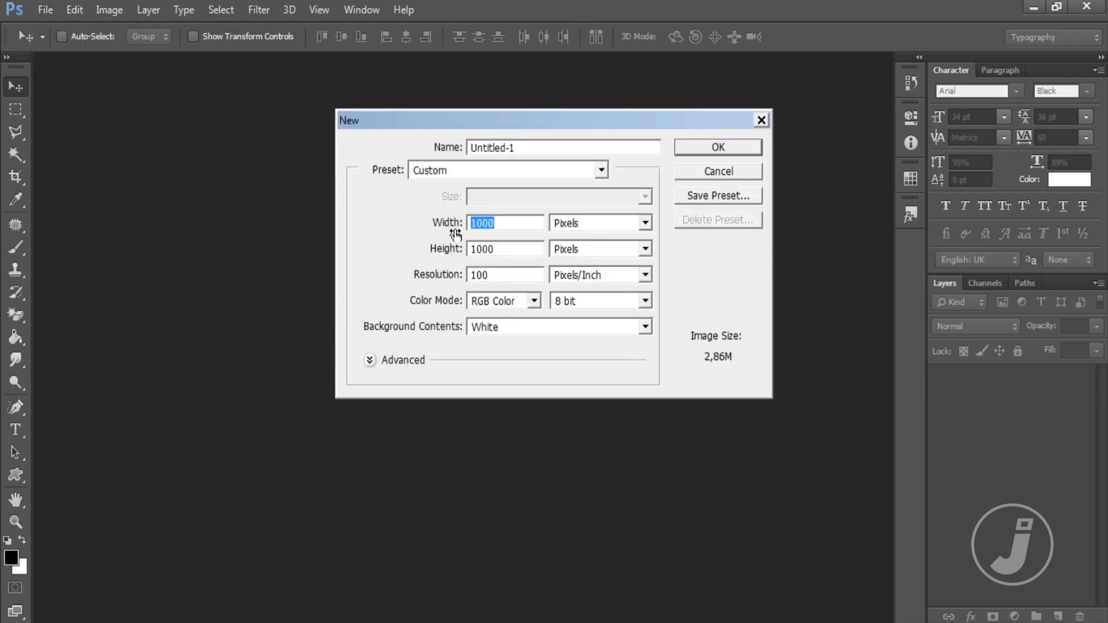
{"action": "type", "text": "1920"}
{"action": "key", "text": "Tab"}
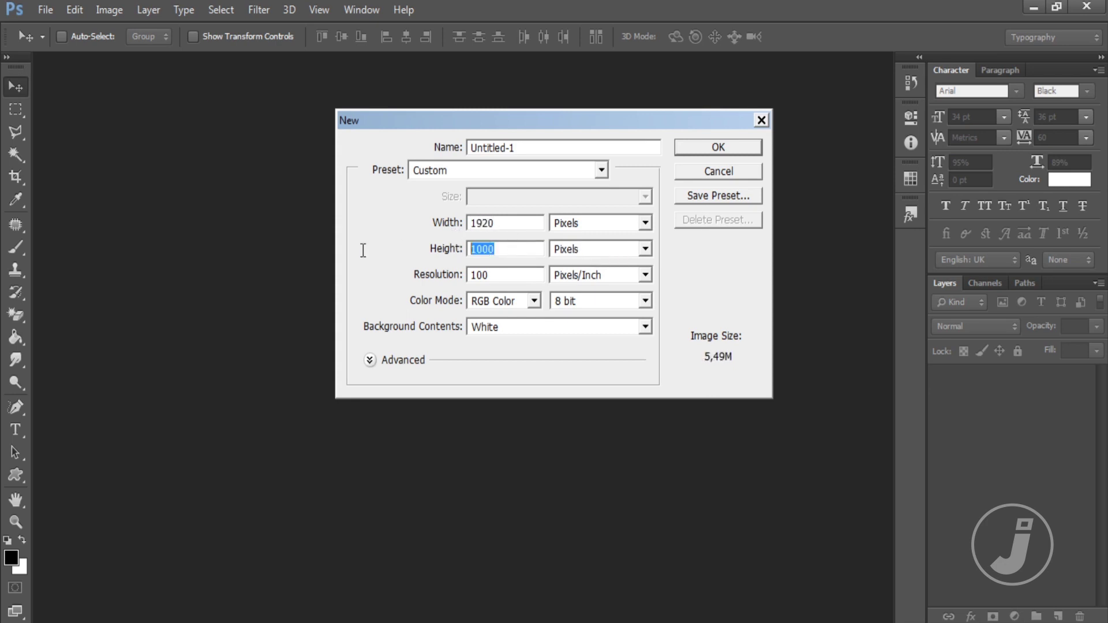
{"action": "type", "text": "1080"}
{"action": "key", "text": "Tab"}
{"action": "type", "text": "72"}
{"action": "left_click", "coordinate": [701, 146]}
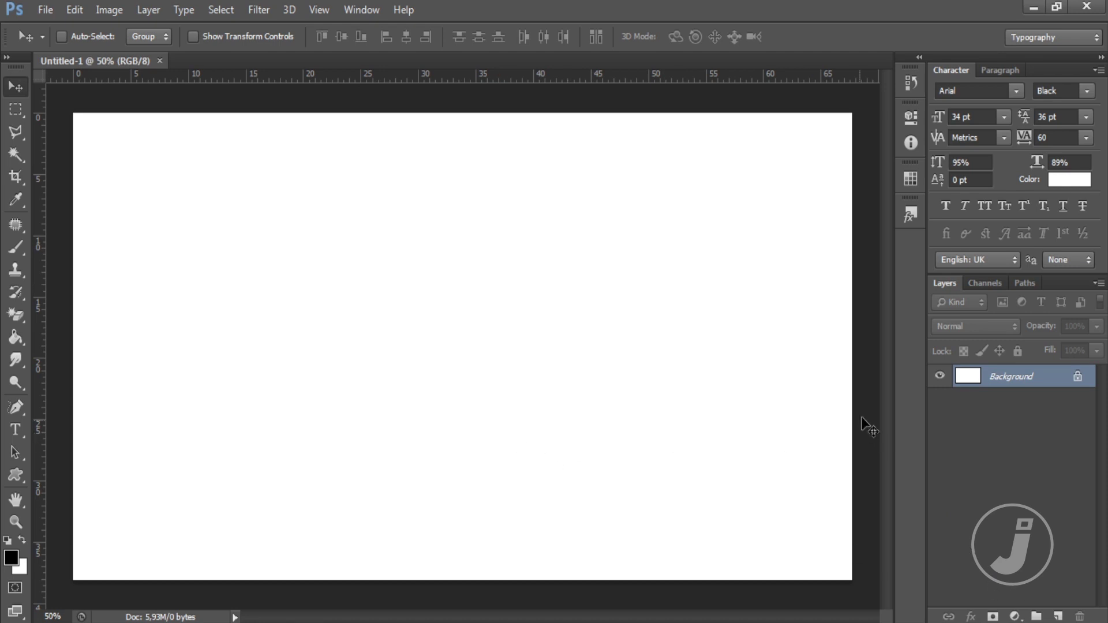
- Add a black Solid Color fill layer, Color Fill 1, covering the white background
{"action": "left_click", "coordinate": [1016, 617]}
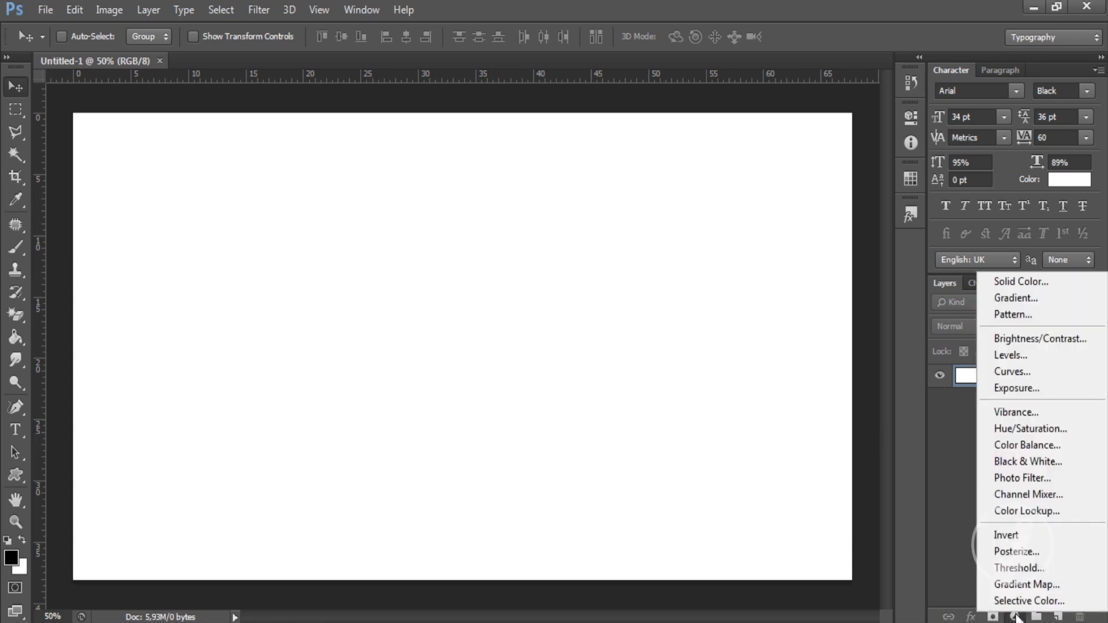
{"action": "left_click", "coordinate": [1047, 284]}
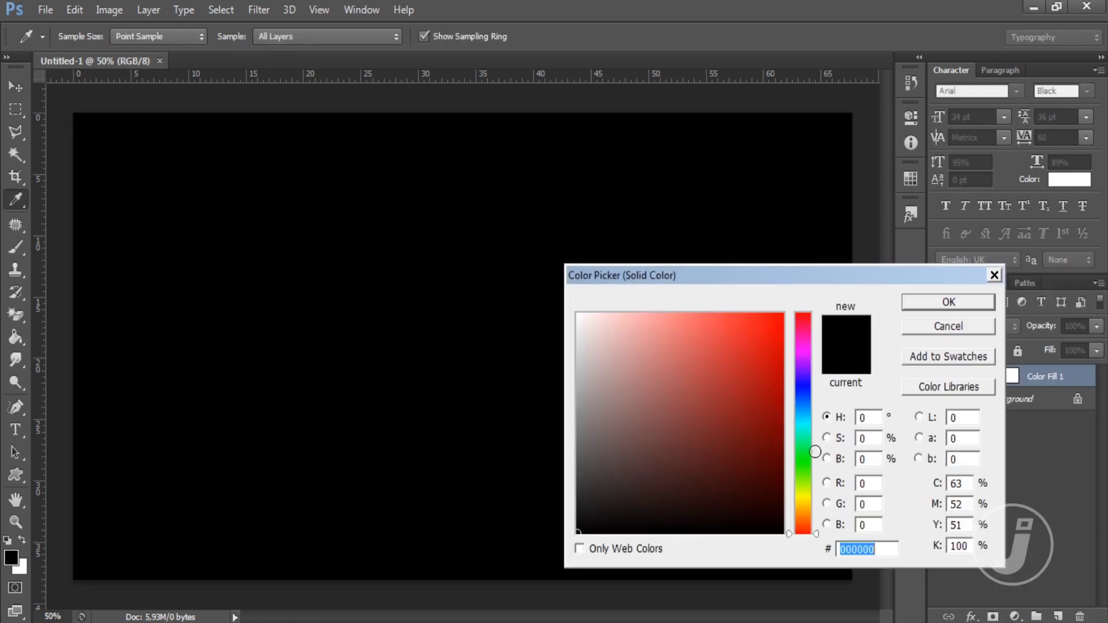
{"action": "left_click", "coordinate": [909, 304]}
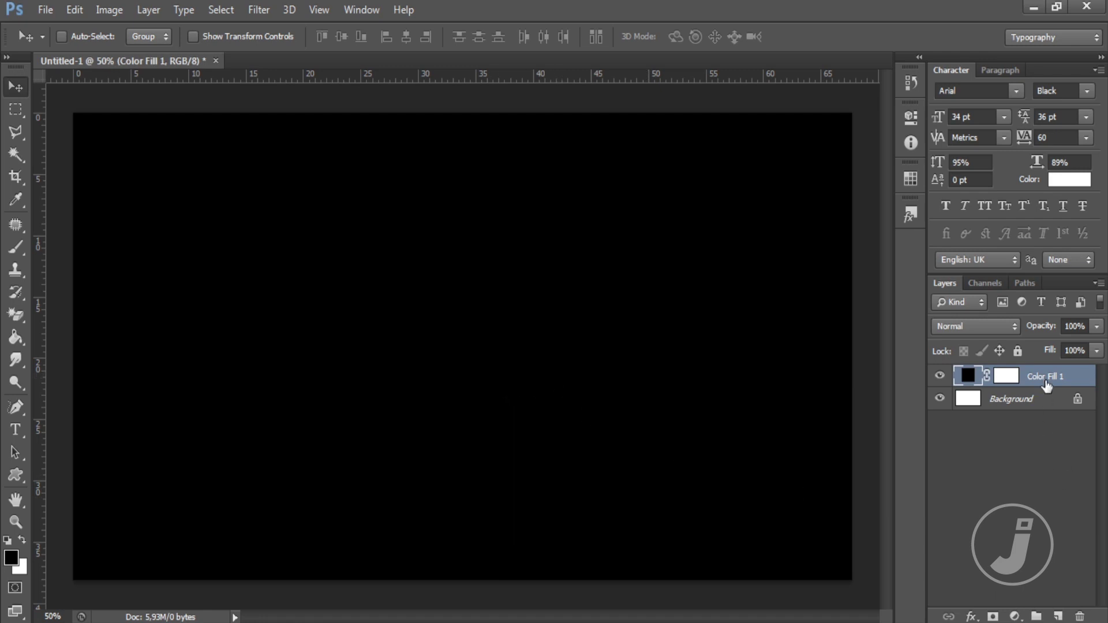
{"action": "right_click", "coordinate": [1046, 377]}
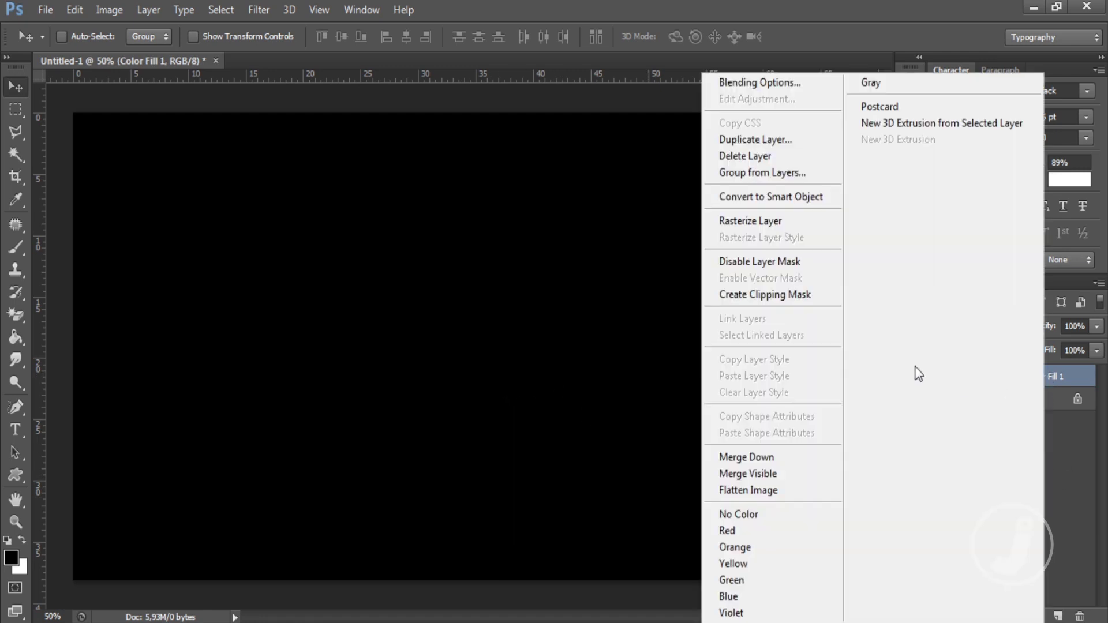
{"action": "left_click", "coordinate": [784, 223]}
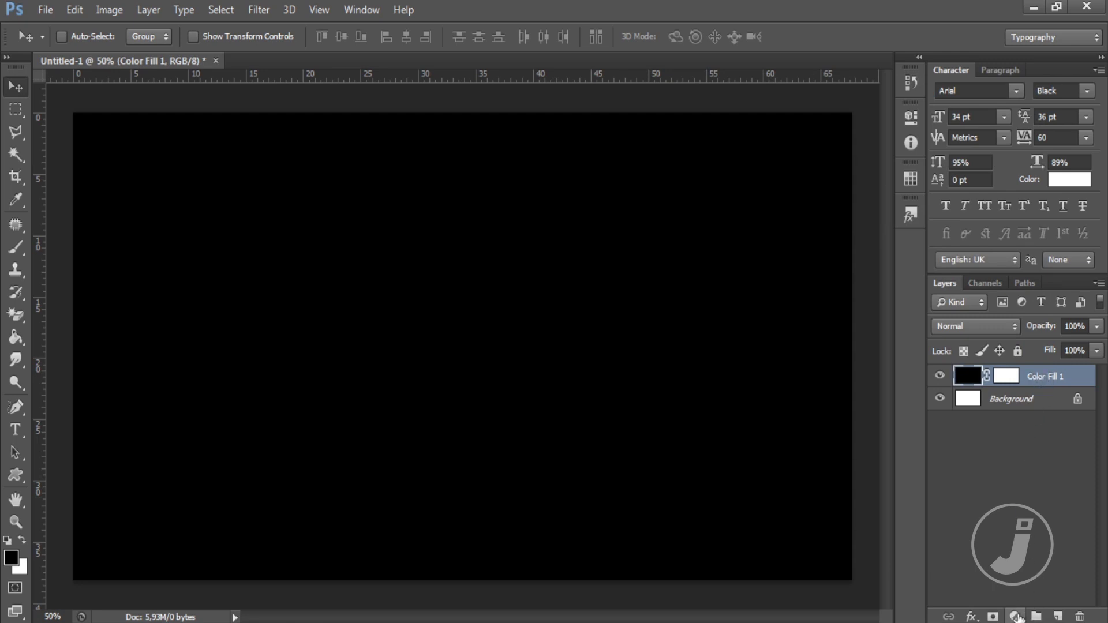
{"action": "left_click", "coordinate": [1017, 617]}
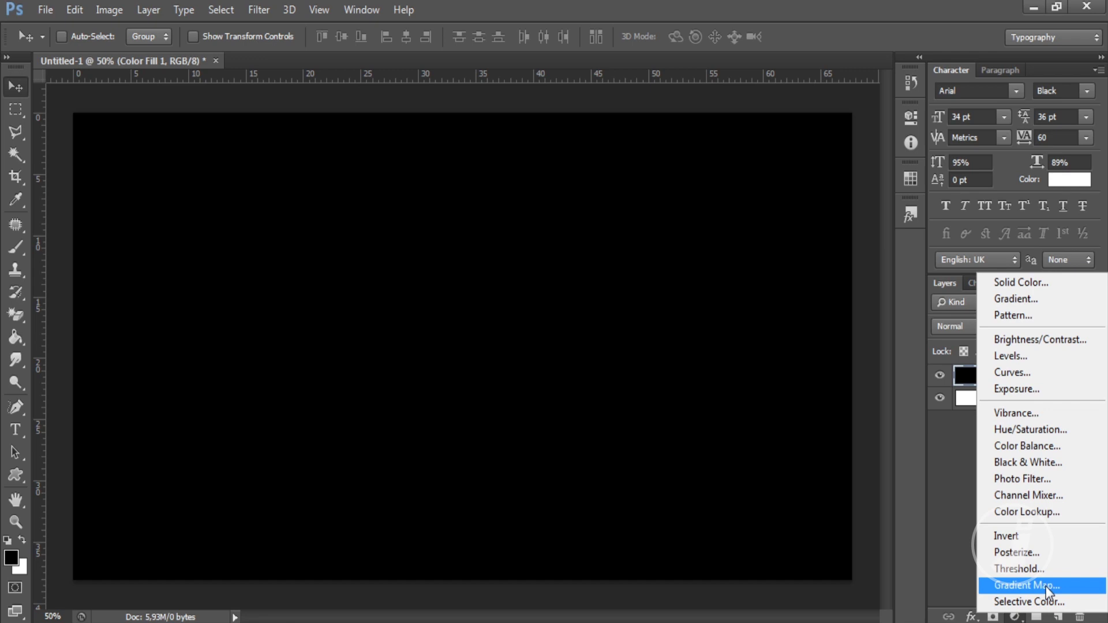
- Add a Gradient Map layer using the Spectrum preset, then select Color Fill 1
{"action": "left_click", "coordinate": [1046, 586]}
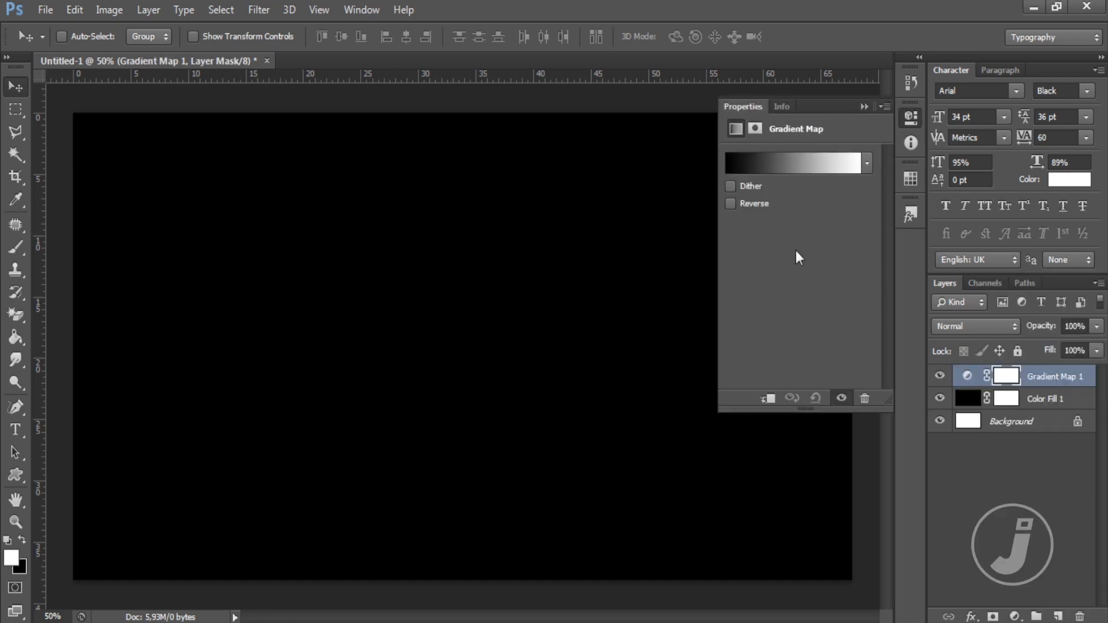
{"action": "left_click", "coordinate": [777, 160]}
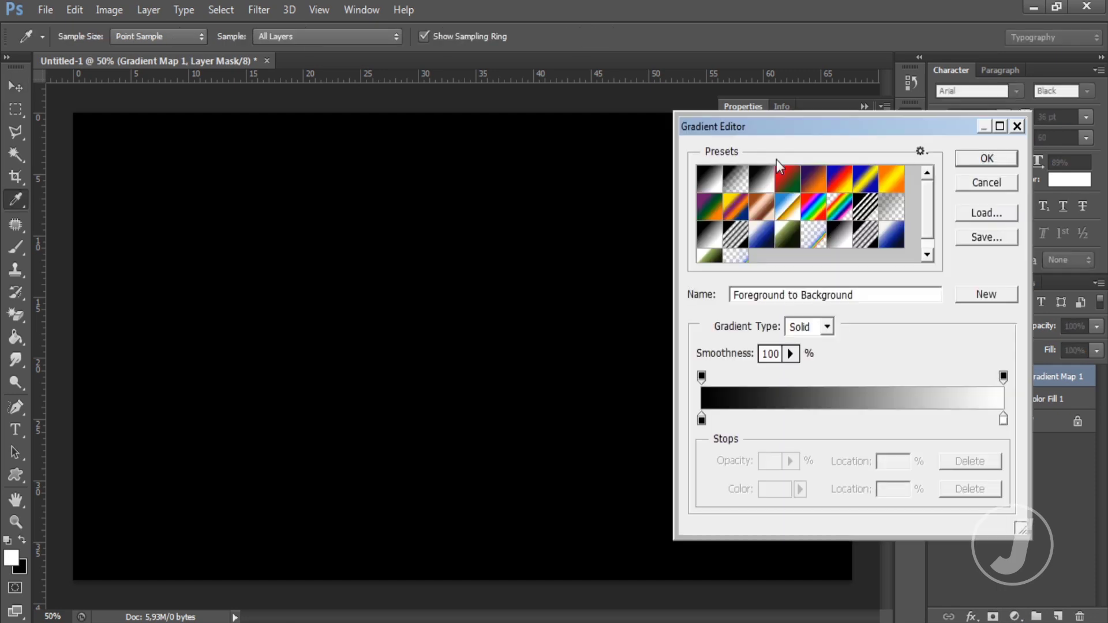
{"action": "left_click", "coordinate": [787, 217]}
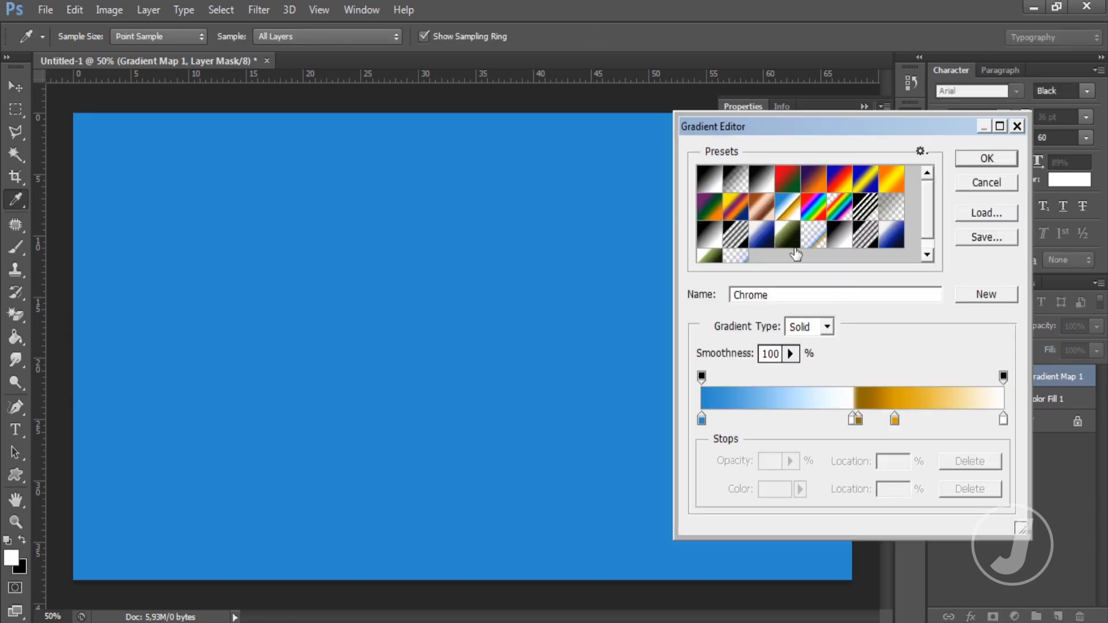
{"action": "left_click", "coordinate": [817, 209]}
{"action": "left_click_drag", "start_coordinate": [819, 127], "coordinate": [827, 87]}
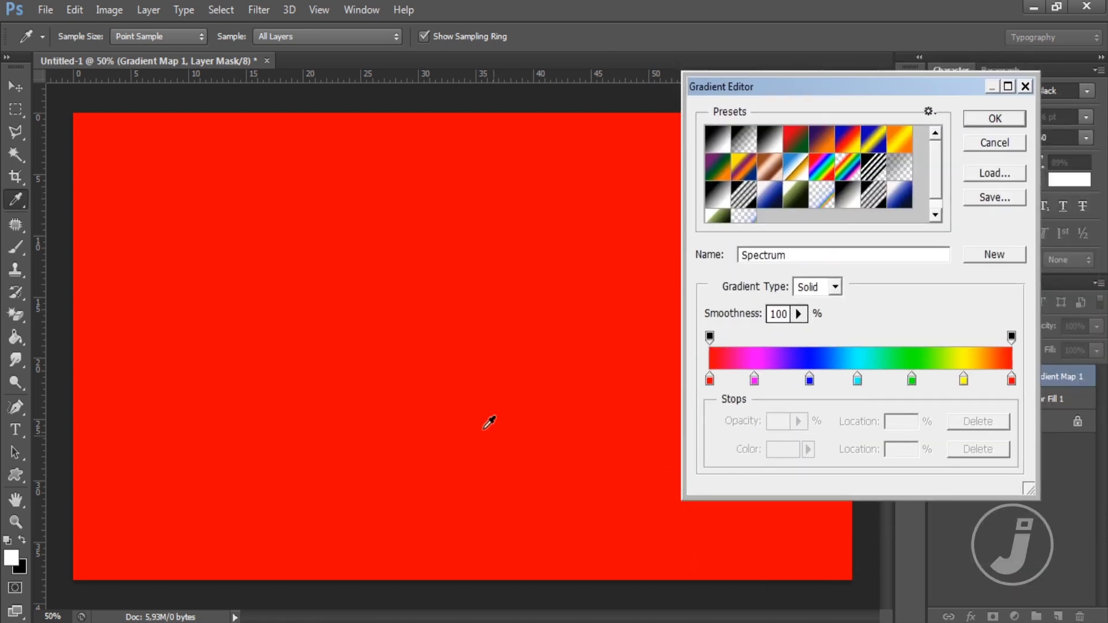
{"action": "left_click", "coordinate": [710, 380]}
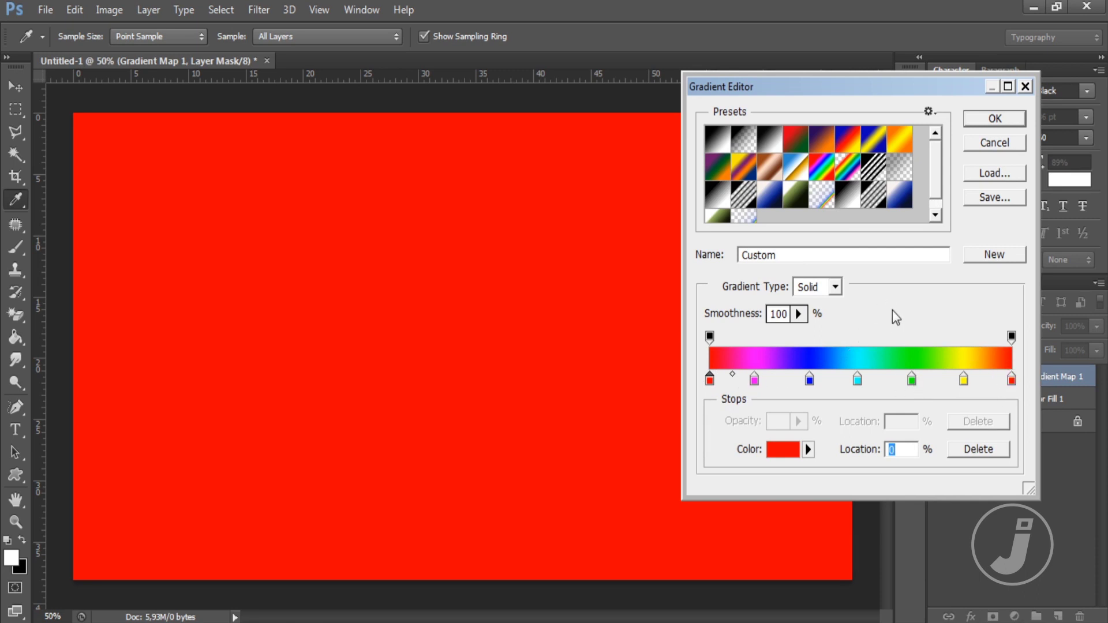
{"action": "left_click", "coordinate": [823, 172]}
{"action": "left_click", "coordinate": [990, 121]}
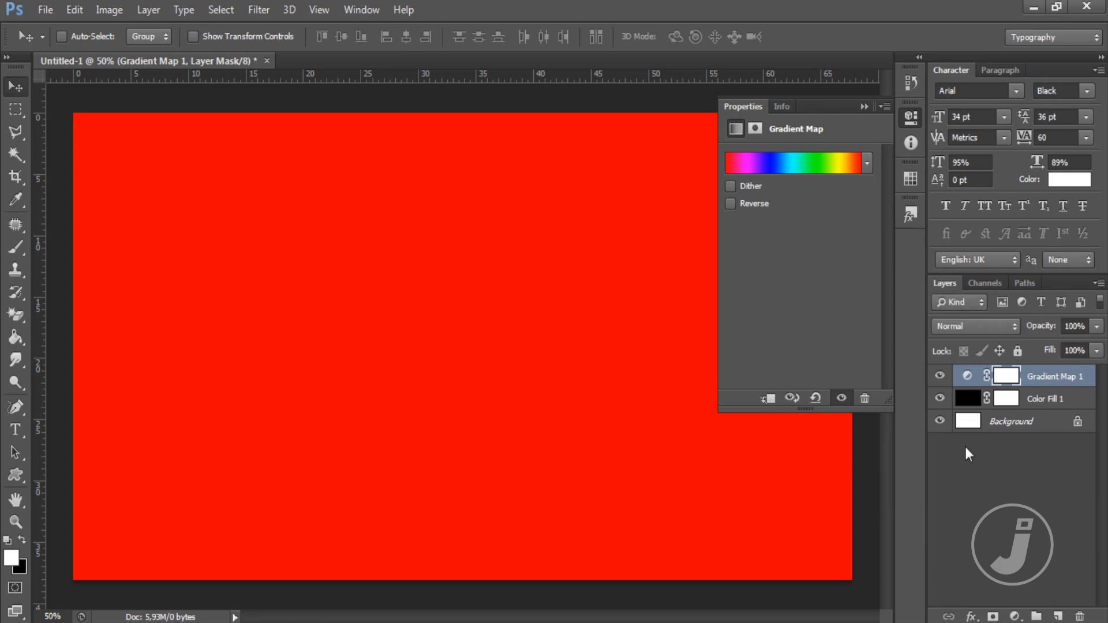
{"action": "left_click", "coordinate": [1032, 402]}
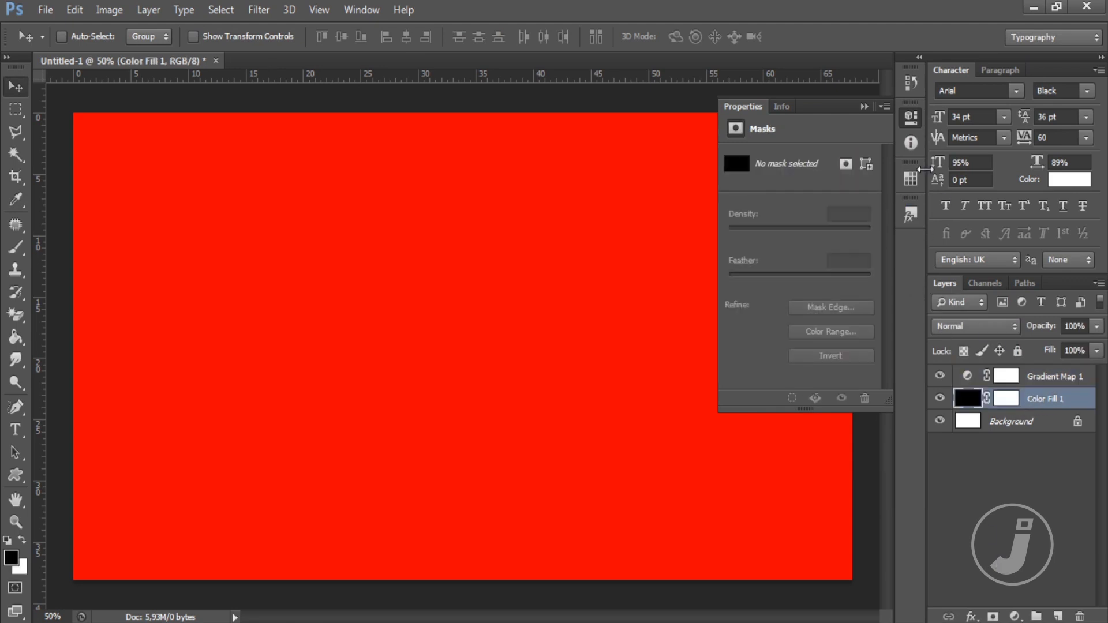
- Choose a soft round 300 px brush at 100% opacity with white foreground
{"action": "left_click", "coordinate": [865, 108]}
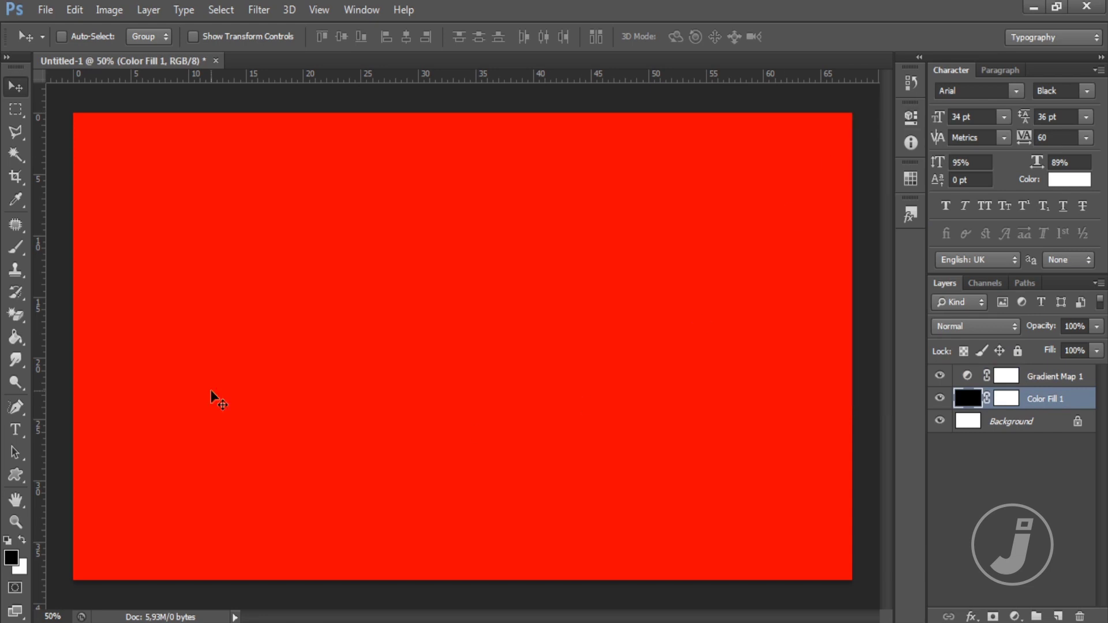
{"action": "left_click", "coordinate": [8, 254]}
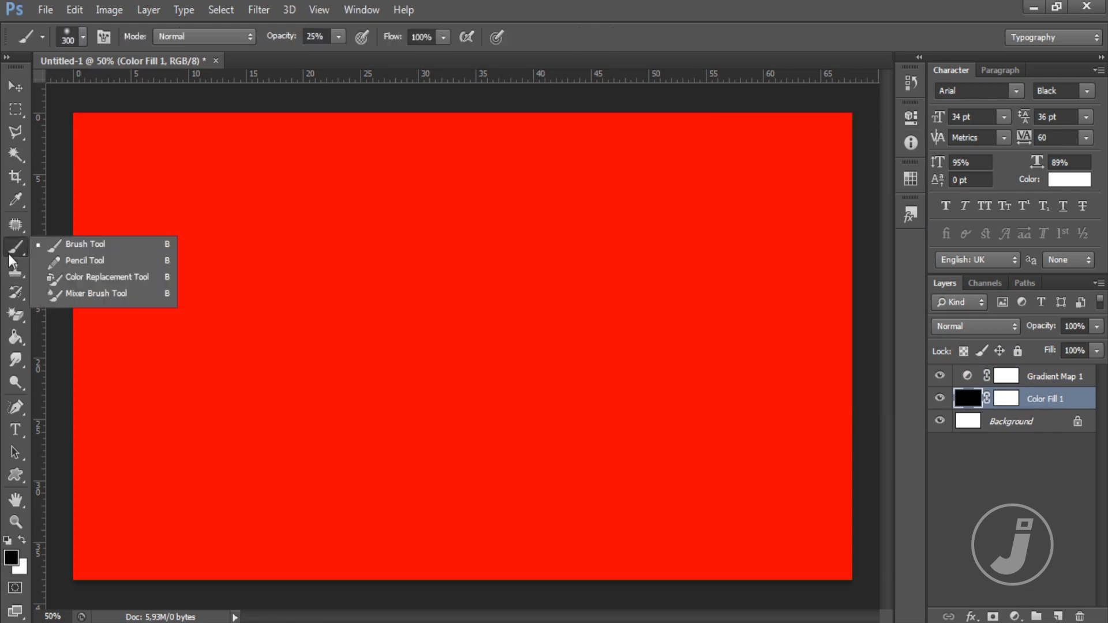
{"action": "left_click", "coordinate": [61, 245]}
{"action": "left_click", "coordinate": [83, 36]}
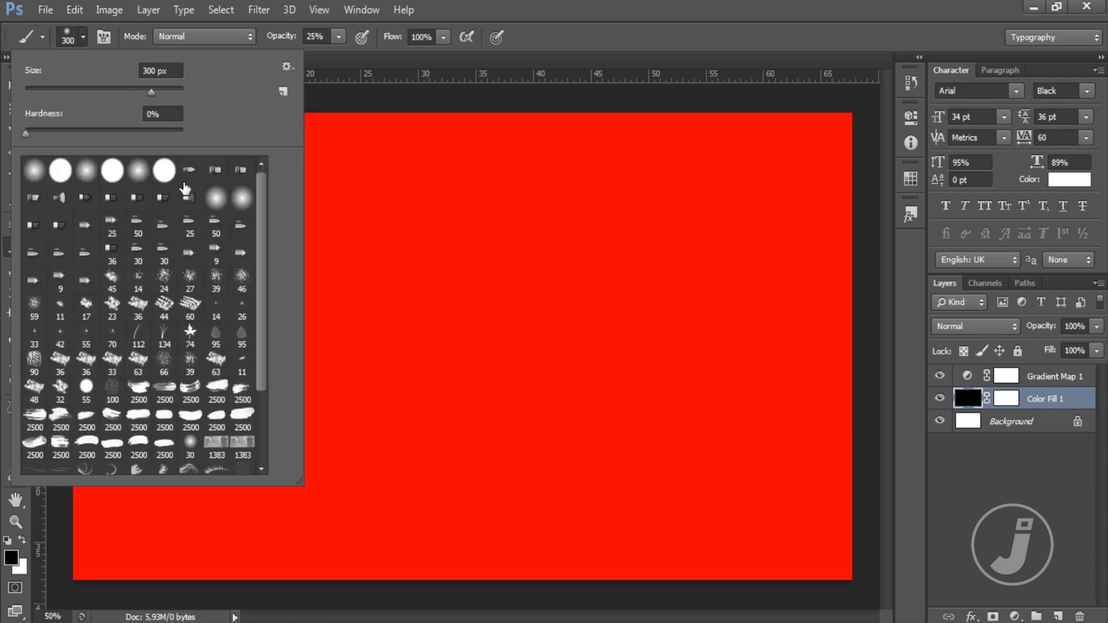
{"action": "double_click", "coordinate": [139, 183]}
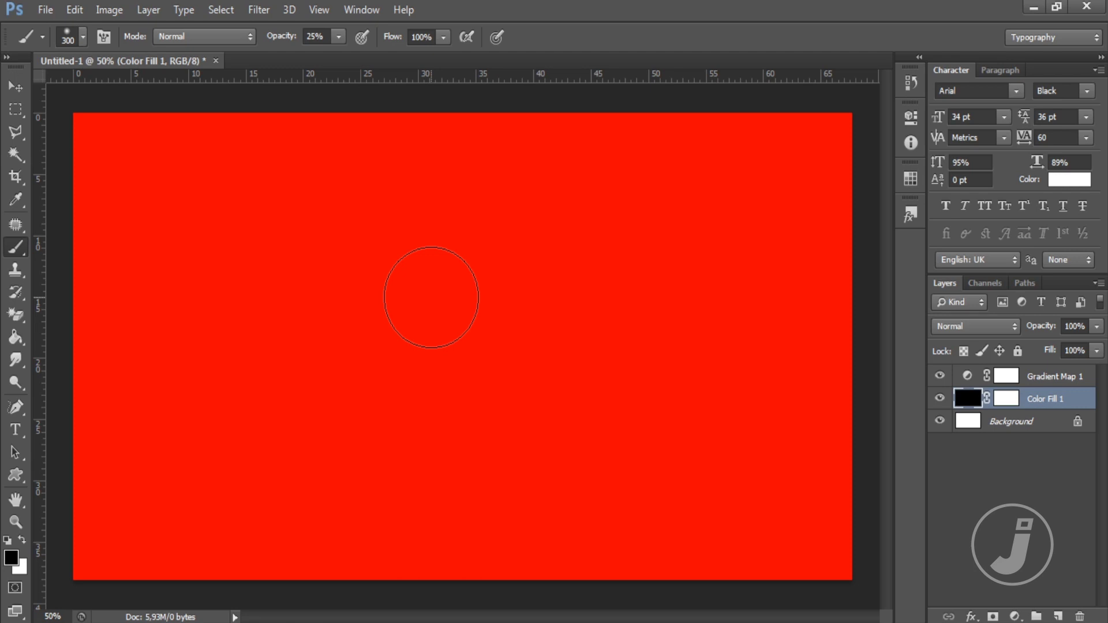
{"action": "left_click", "coordinate": [336, 38]}
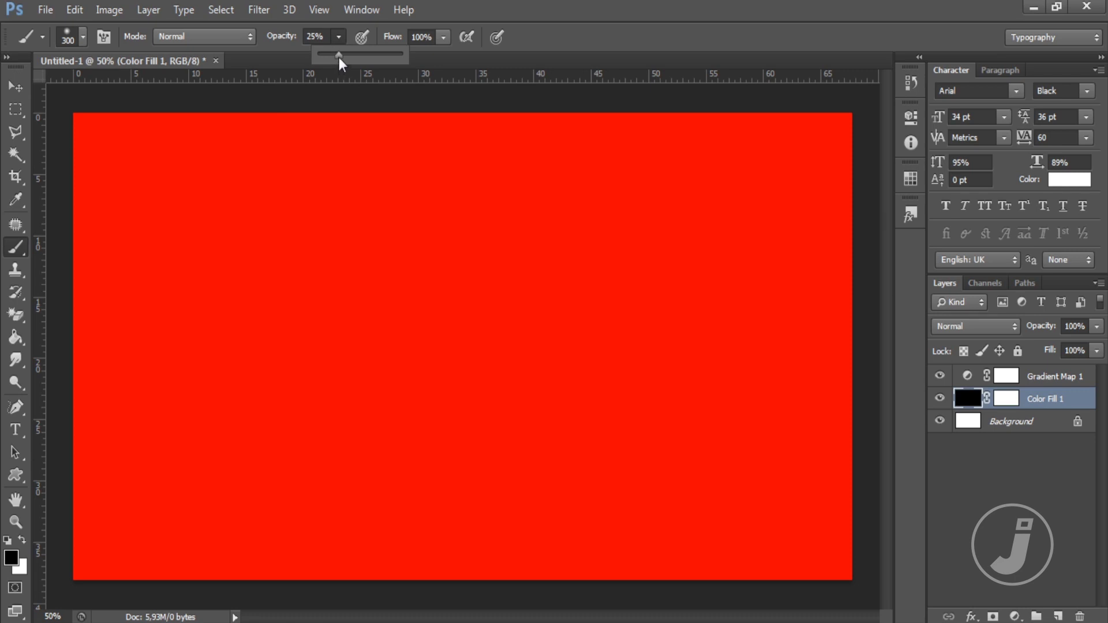
{"action": "left_click_drag", "start_coordinate": [344, 57], "coordinate": [416, 57]}
{"action": "left_click", "coordinate": [339, 37]}
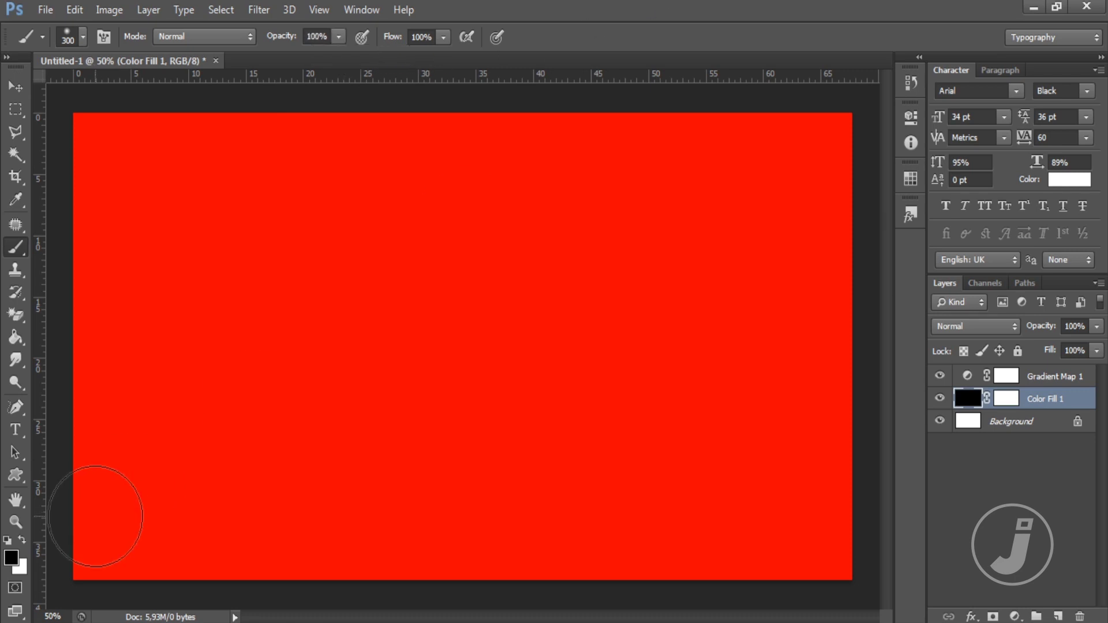
{"action": "left_click", "coordinate": [7, 541]}
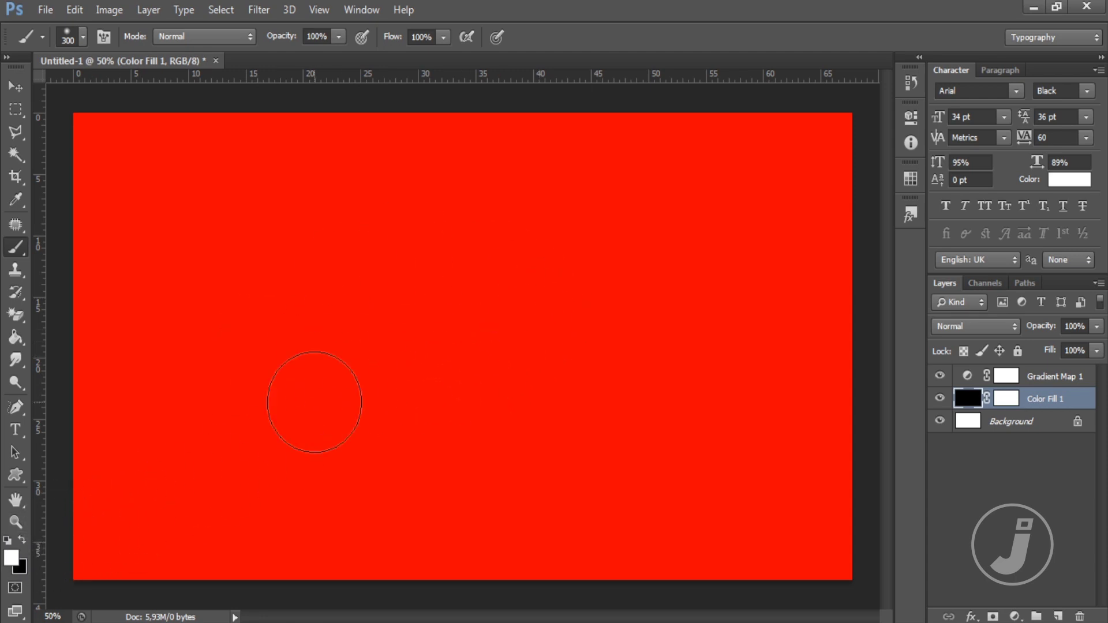
- With a larger brush at about 90% opacity, paint a diagonal rainbow band from lower left
{"action": "mouse_move", "coordinate": [159, 317]}
{"action": "left_mouse_down"}
{"action": "mouse_move", "coordinate": [301, 331]}
{"action": "mouse_move", "coordinate": [761, 433]}
{"action": "left_mouse_up"}
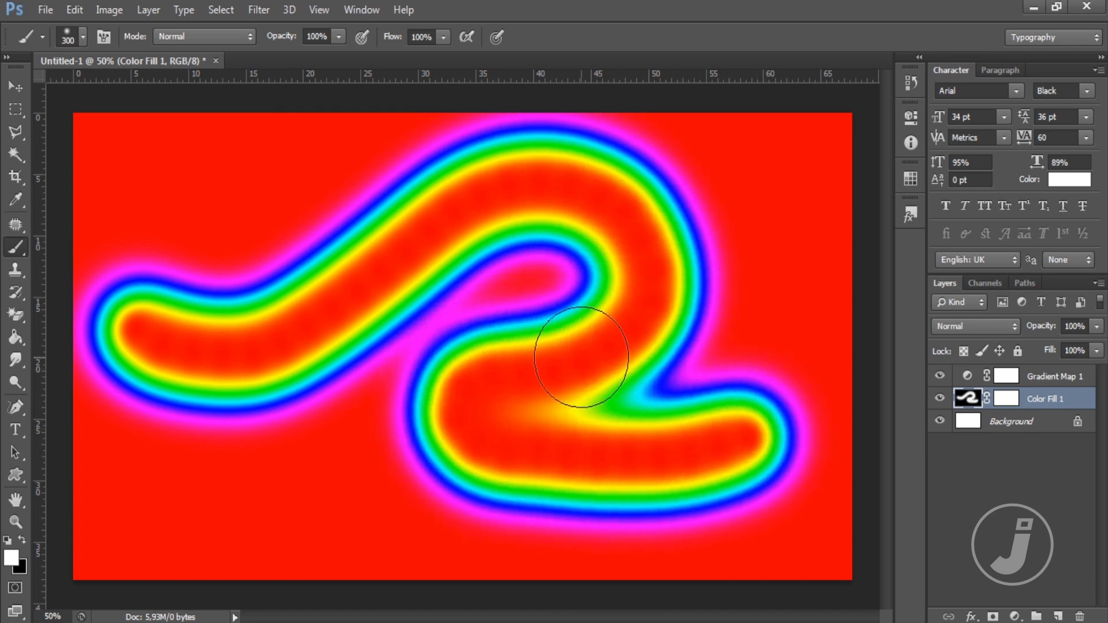
{"action": "key", "text": "ctrl+z"}
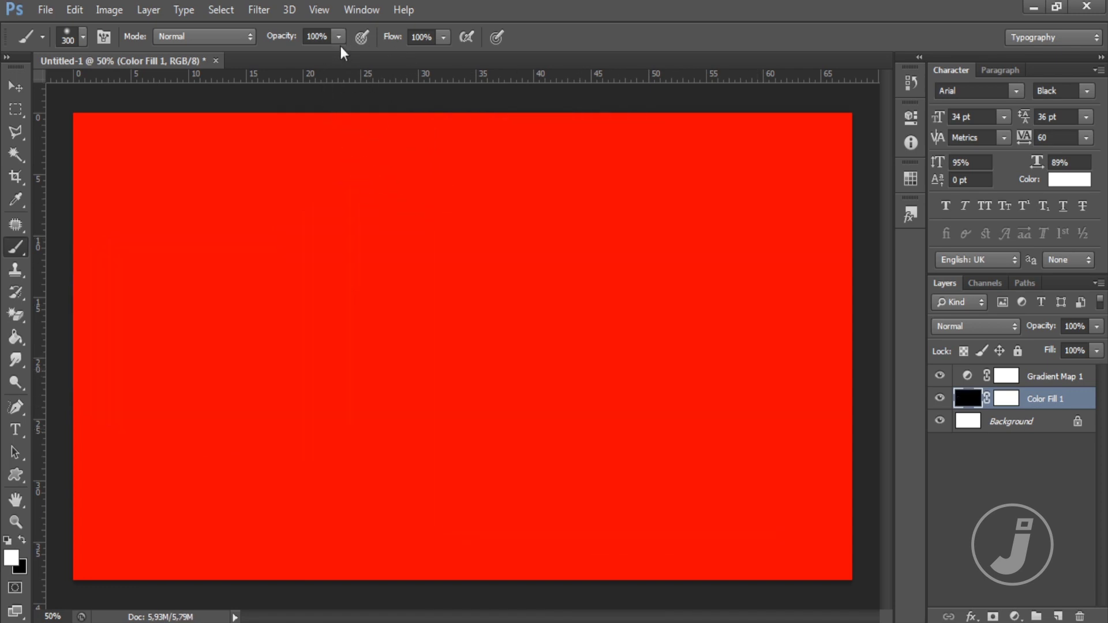
{"action": "left_click", "coordinate": [338, 38]}
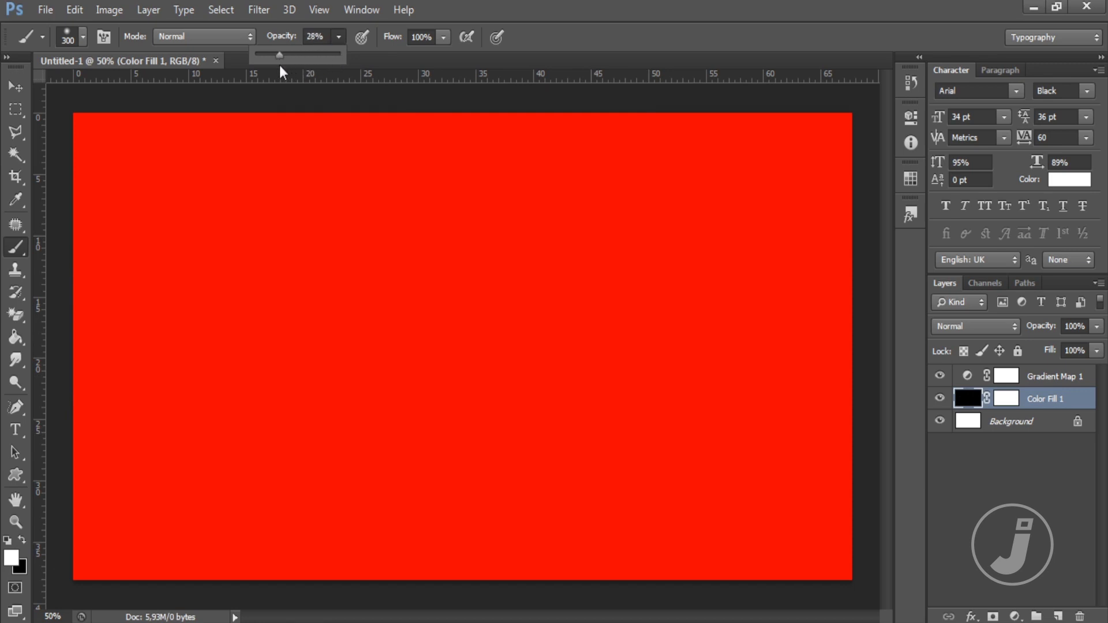
{"action": "key", "text": "bracketright"}
{"action": "key", "text": "bracketright"}
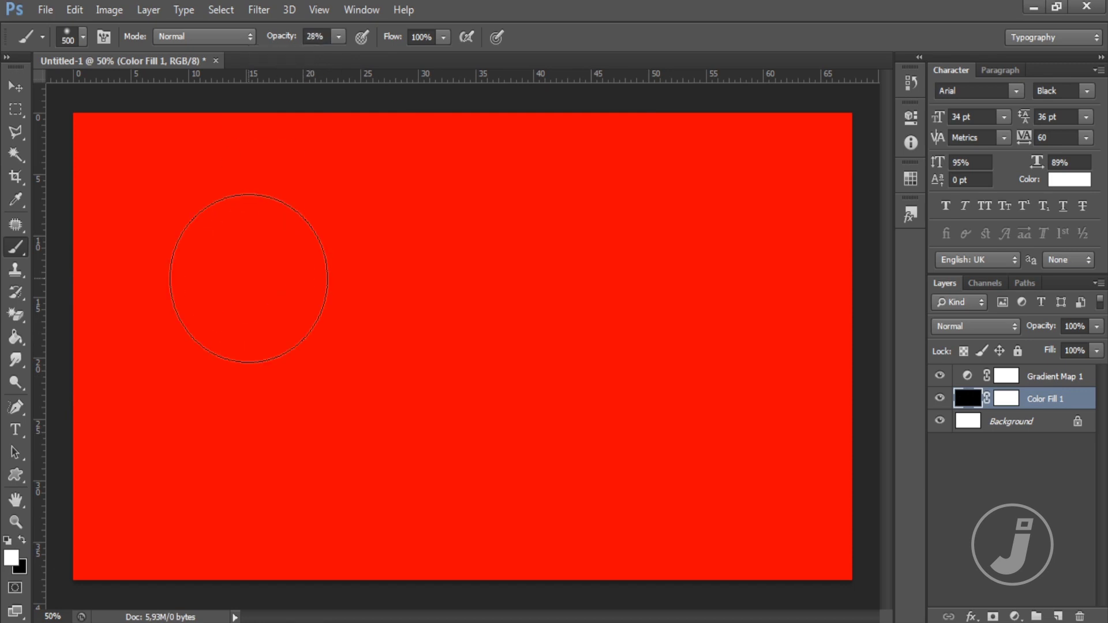
{"action": "key", "text": "bracketright"}
{"action": "mouse_move", "coordinate": [174, 339]}
{"action": "left_mouse_down"}
{"action": "mouse_move", "coordinate": [681, 496]}
{"action": "mouse_move", "coordinate": [242, 265]}
{"action": "left_mouse_up"}
{"action": "key", "text": "ctrl+z"}
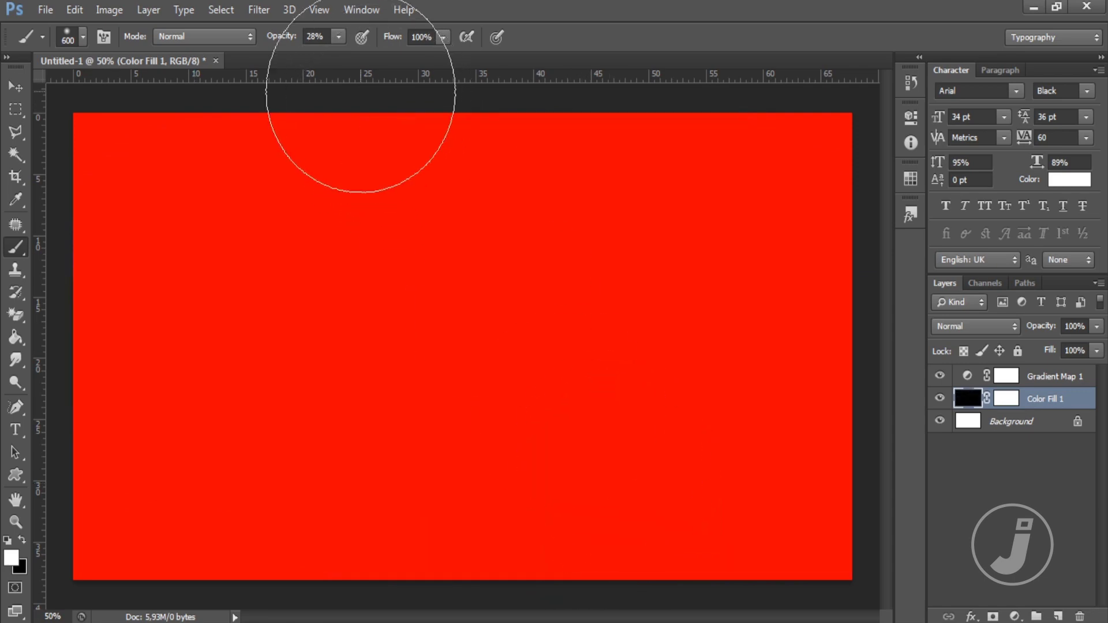
{"action": "left_click", "coordinate": [339, 37]}
{"action": "left_click_drag", "start_coordinate": [378, 55], "coordinate": [386, 55]}
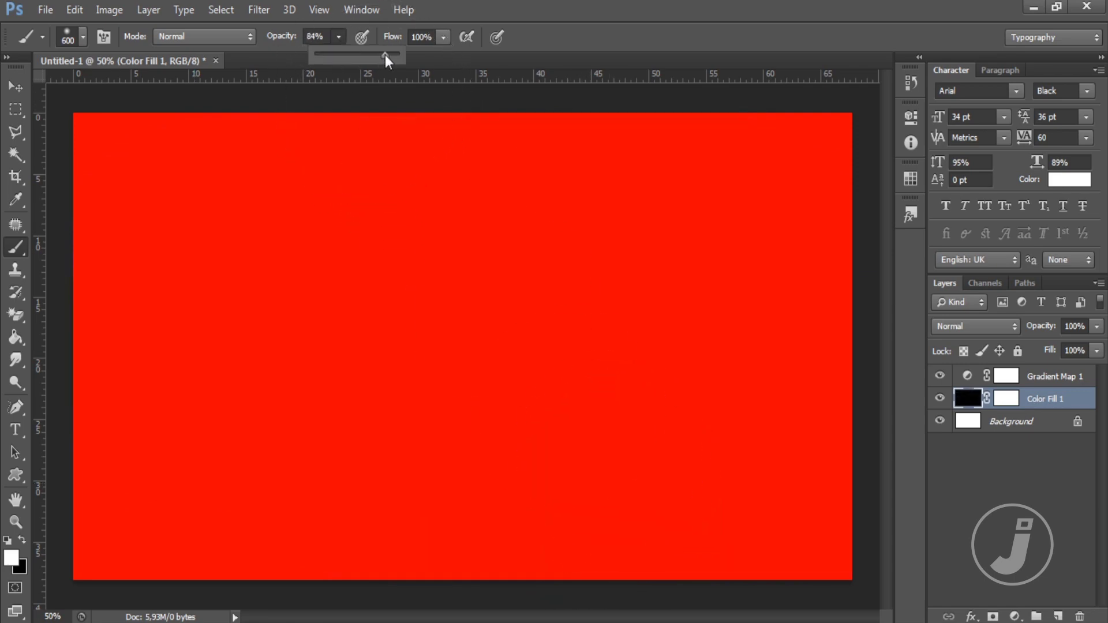
{"action": "mouse_move", "coordinate": [111, 370]}
{"action": "left_mouse_down"}
{"action": "mouse_move", "coordinate": [792, 225]}
{"action": "mouse_move", "coordinate": [193, 383]}
{"action": "left_mouse_up"}
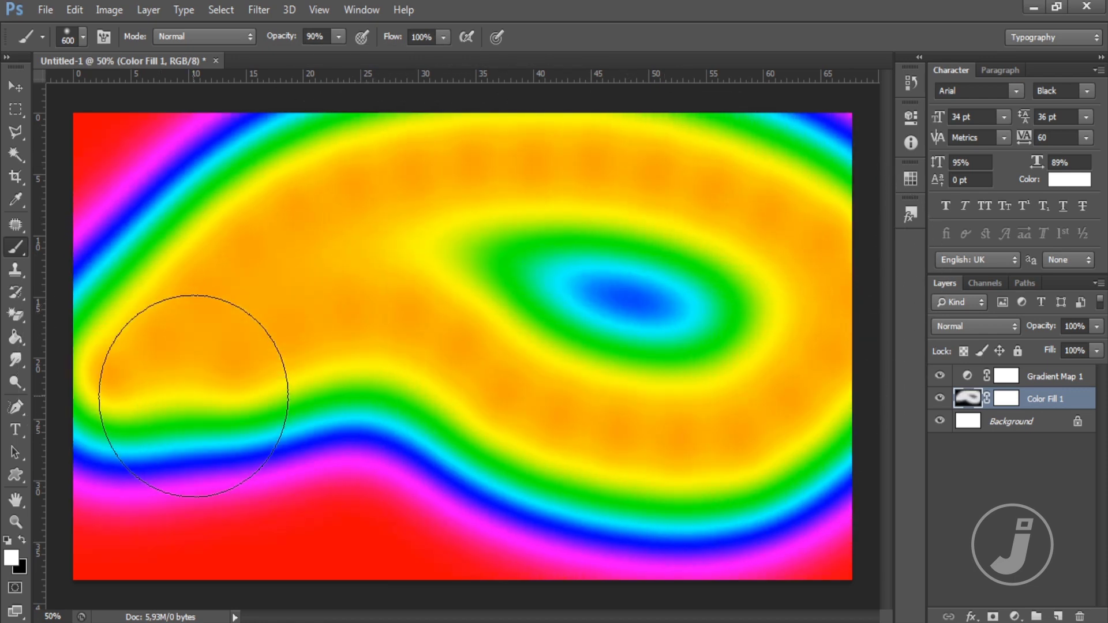
- Paint white streaks from the edges into the centre, spreading red across the canvas
{"action": "key", "text": "bracketleft"}
{"action": "key", "text": "bracketleft"}
{"action": "key", "text": "bracketleft"}
{"action": "key", "text": "bracketleft"}
{"action": "mouse_move", "coordinate": [141, 574]}
{"action": "left_mouse_down"}
{"action": "mouse_move", "coordinate": [366, 322]}
{"action": "mouse_move", "coordinate": [591, 280]}
{"action": "left_mouse_up"}
{"action": "left_click_drag", "start_coordinate": [634, 360], "coordinate": [744, 540]}
{"action": "left_click_drag", "start_coordinate": [448, 583], "coordinate": [347, 280]}
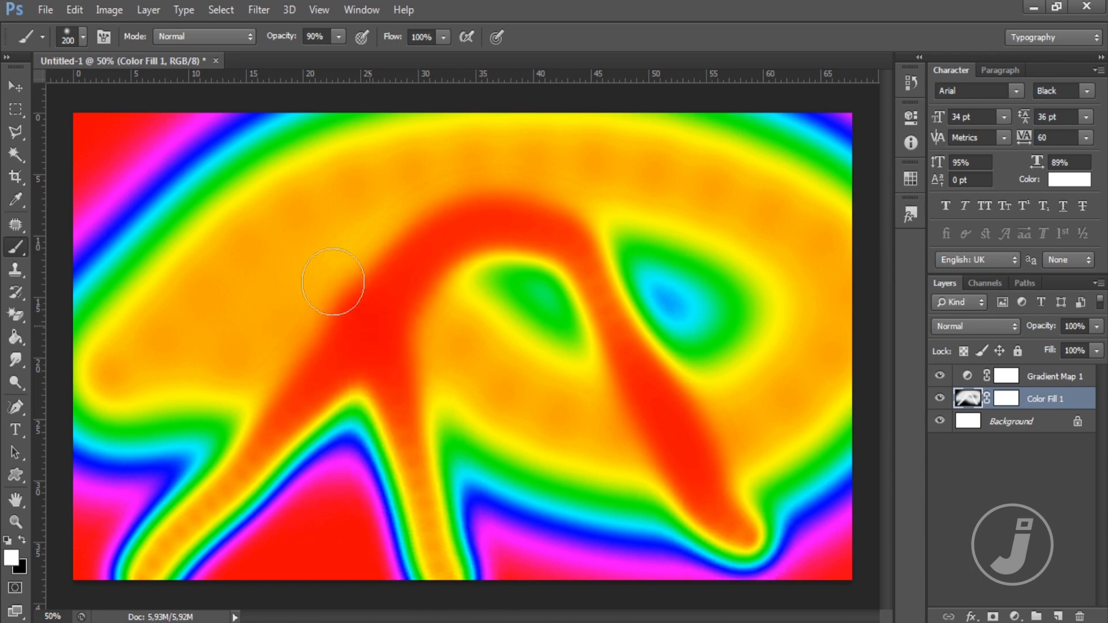
{"action": "mouse_move", "coordinate": [91, 152]}
{"action": "left_mouse_down"}
{"action": "mouse_move", "coordinate": [292, 296]}
{"action": "mouse_move", "coordinate": [508, 369]}
{"action": "left_mouse_up"}
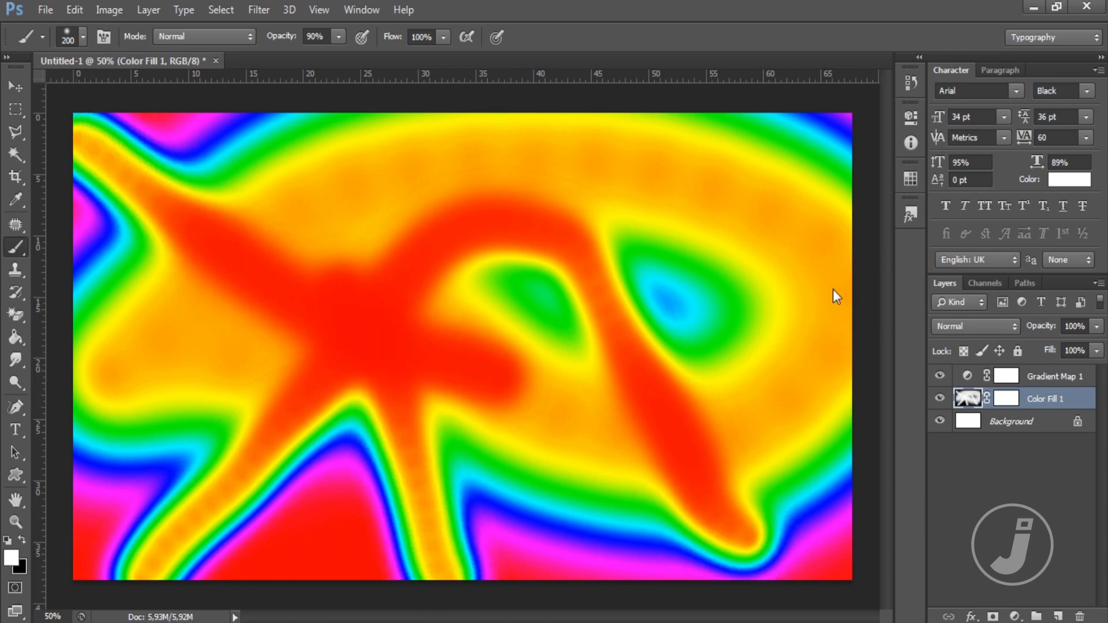
{"action": "key", "text": "bracketright"}
{"action": "mouse_move", "coordinate": [841, 128]}
{"action": "left_mouse_down"}
{"action": "mouse_move", "coordinate": [557, 260]}
{"action": "mouse_move", "coordinate": [470, 322]}
{"action": "left_mouse_up"}
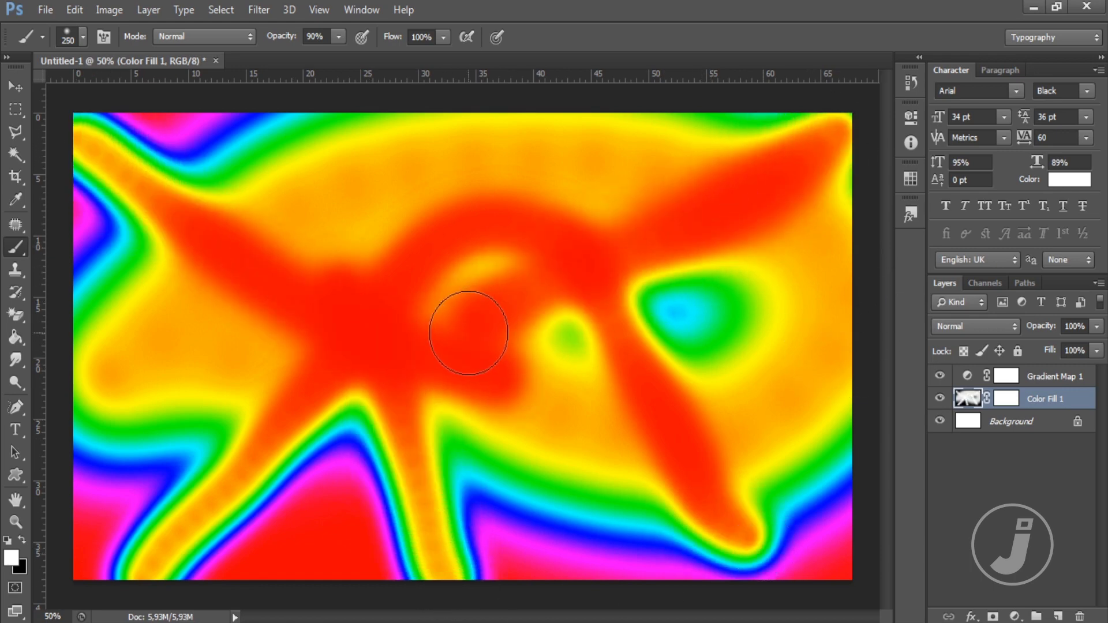
{"action": "mouse_move", "coordinate": [450, 118]}
{"action": "left_mouse_down"}
{"action": "mouse_move", "coordinate": [601, 524]}
{"action": "mouse_move", "coordinate": [421, 440]}
{"action": "mouse_move", "coordinate": [293, 595]}
{"action": "left_mouse_up"}
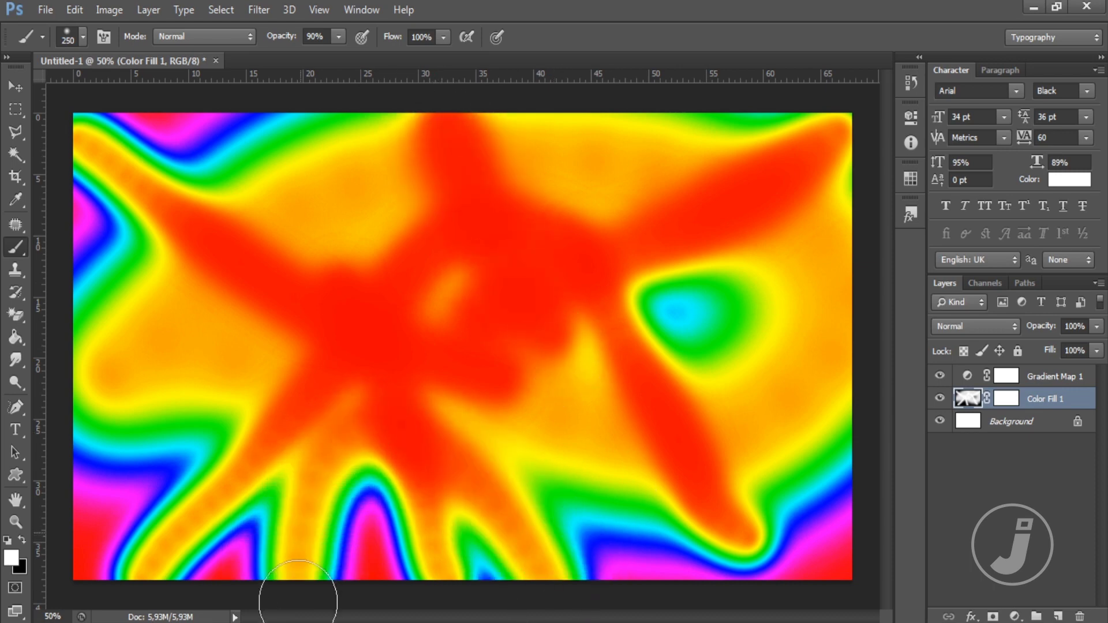
{"action": "mouse_move", "coordinate": [134, 502]}
{"action": "left_mouse_down"}
{"action": "mouse_move", "coordinate": [395, 487]}
{"action": "mouse_move", "coordinate": [809, 495]}
{"action": "left_mouse_up"}
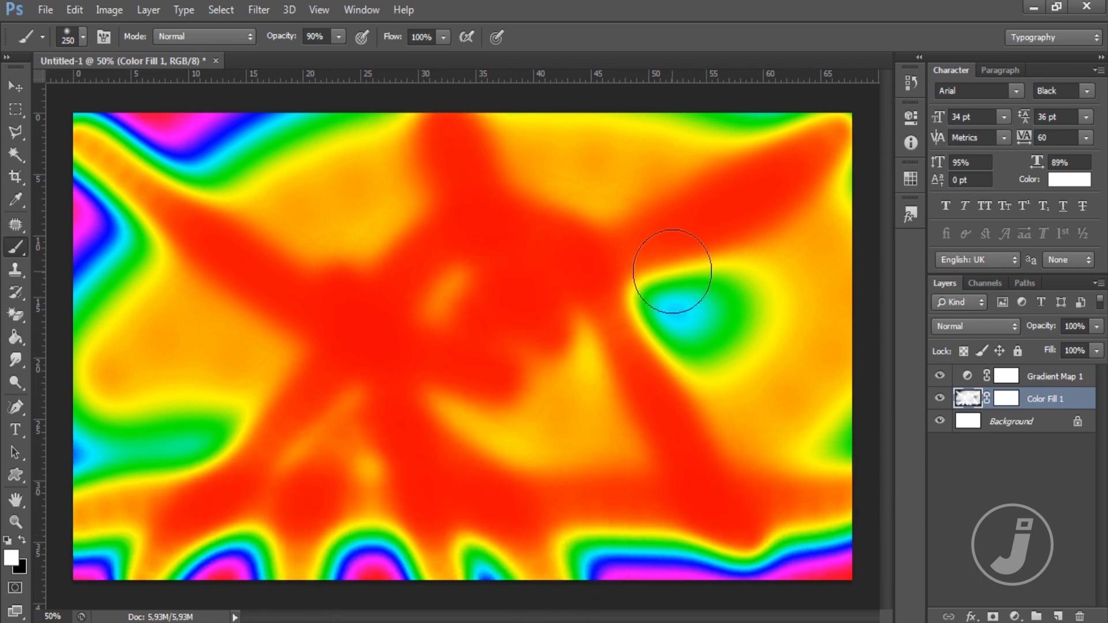
{"action": "mouse_move", "coordinate": [603, 165]}
{"action": "left_mouse_down"}
{"action": "mouse_move", "coordinate": [530, 240]}
{"action": "mouse_move", "coordinate": [440, 371]}
{"action": "left_mouse_up"}
{"action": "left_click_drag", "start_coordinate": [816, 322], "coordinate": [494, 322]}
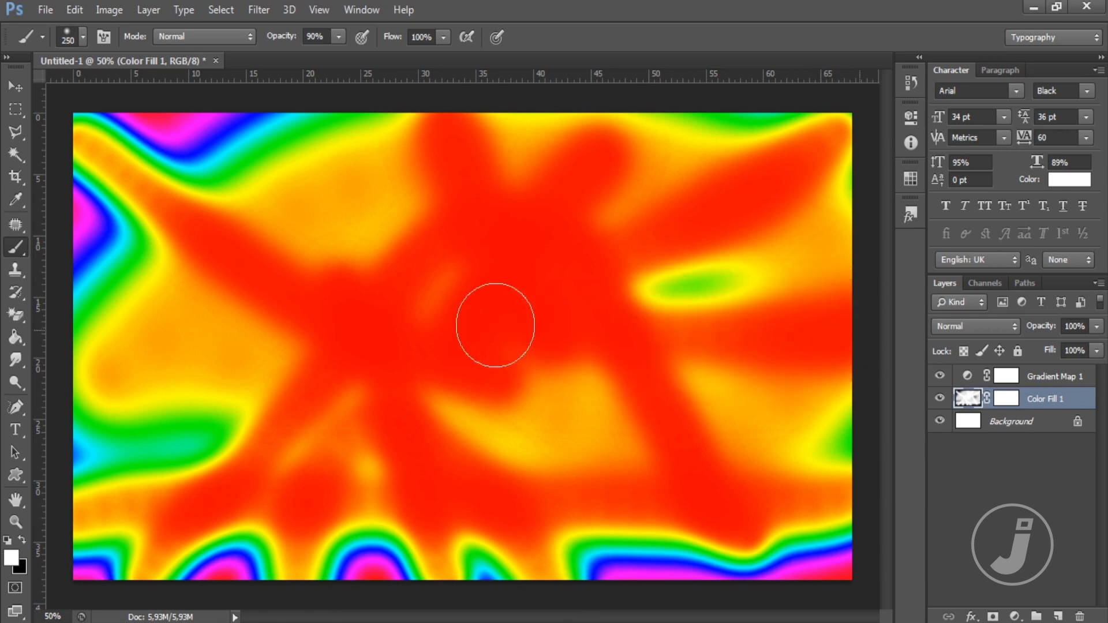
- Paint black to restore a pink-blue band, then white to repaint the centre red-orange
{"action": "left_click", "coordinate": [20, 539]}
{"action": "key", "text": "bracketright"}
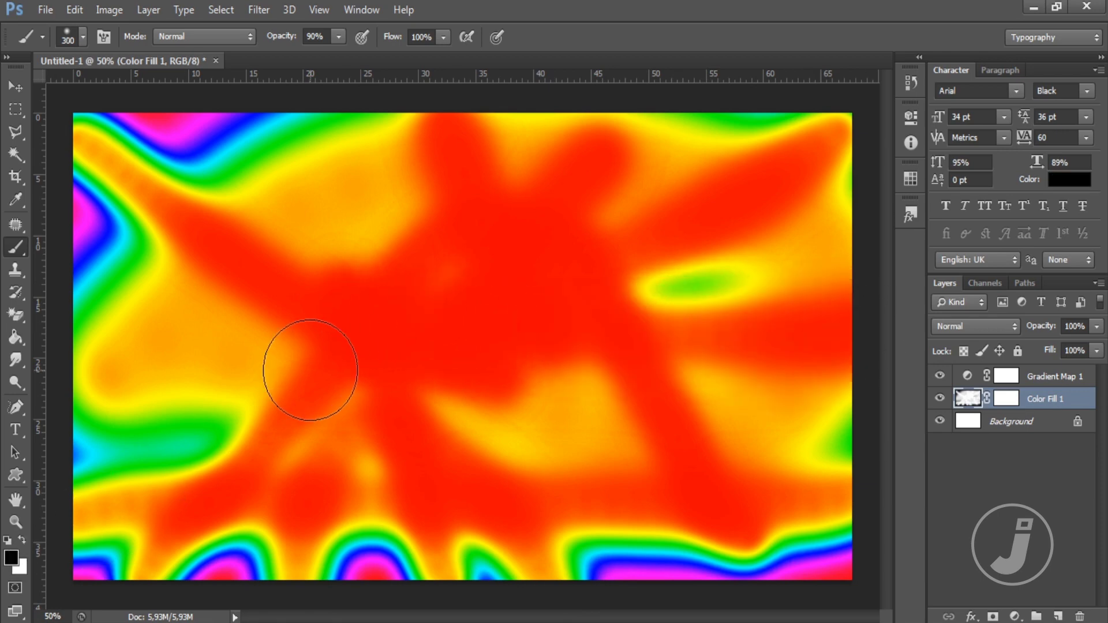
{"action": "mouse_move", "coordinate": [310, 370]}
{"action": "left_mouse_down"}
{"action": "mouse_move", "coordinate": [611, 285]}
{"action": "mouse_move", "coordinate": [618, 371]}
{"action": "mouse_move", "coordinate": [860, 467]}
{"action": "left_mouse_up"}
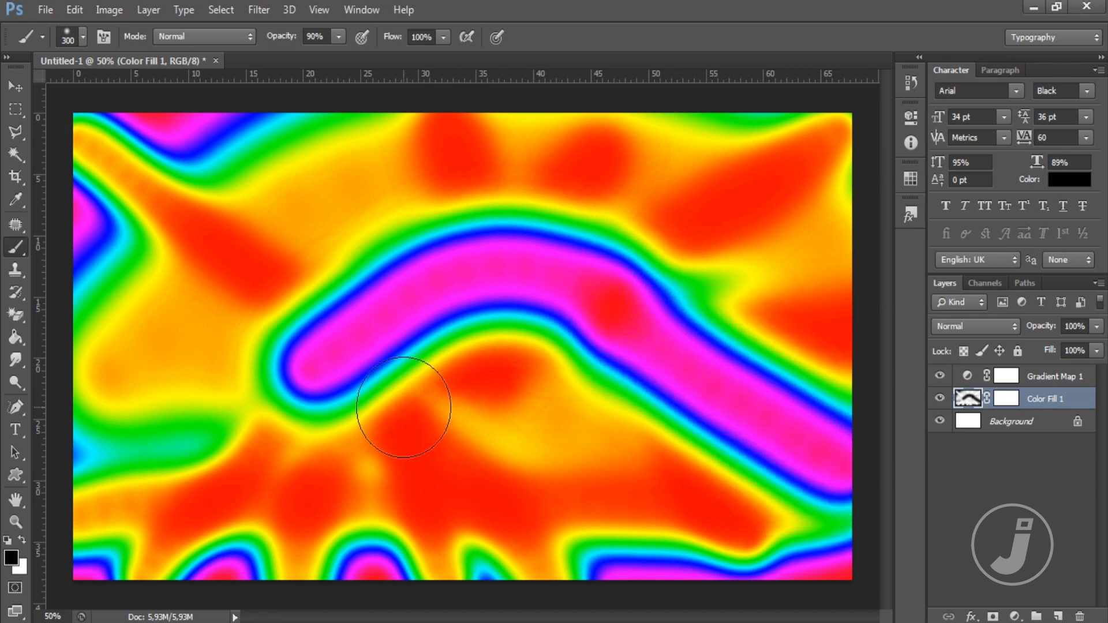
{"action": "left_click_drag", "start_coordinate": [324, 375], "coordinate": [137, 458]}
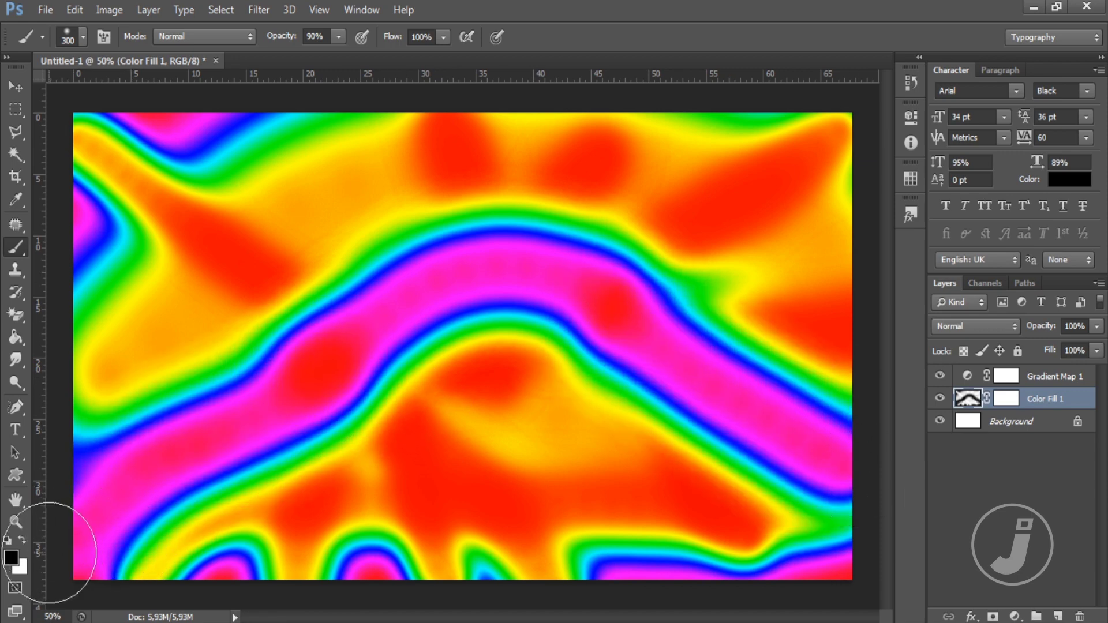
{"action": "left_click", "coordinate": [21, 539]}
{"action": "mouse_move", "coordinate": [495, 296]}
{"action": "left_mouse_down"}
{"action": "mouse_move", "coordinate": [471, 607]}
{"action": "mouse_move", "coordinate": [542, 404]}
{"action": "left_mouse_up"}
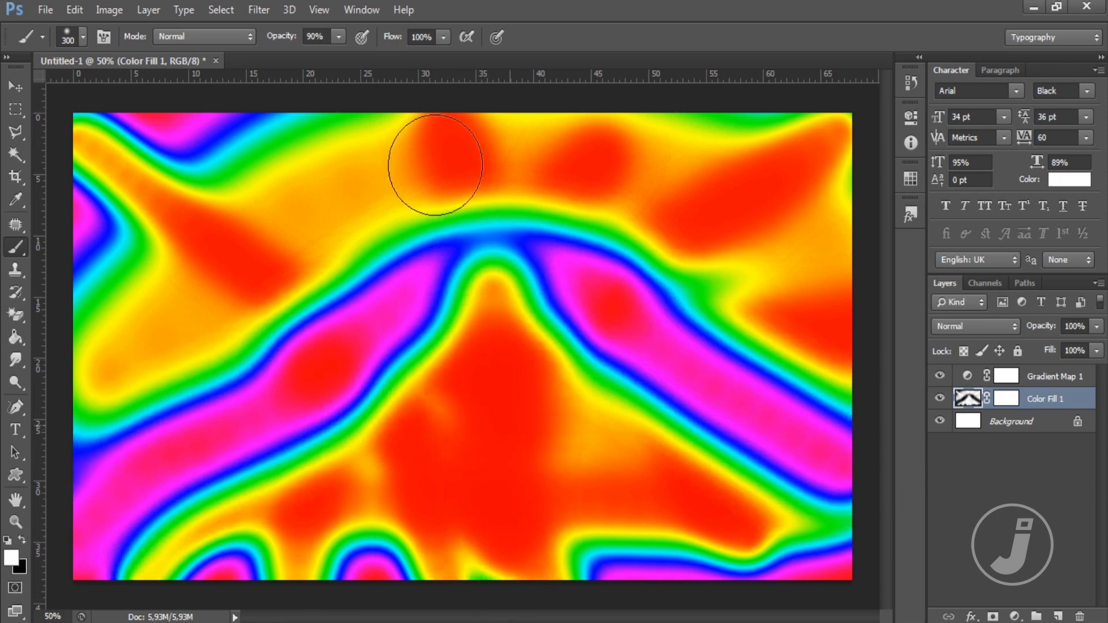
{"action": "mouse_move", "coordinate": [436, 165]}
{"action": "left_mouse_down"}
{"action": "mouse_move", "coordinate": [408, 366]}
{"action": "mouse_move", "coordinate": [210, 309]}
{"action": "mouse_move", "coordinate": [366, 371]}
{"action": "mouse_move", "coordinate": [689, 307]}
{"action": "left_mouse_up"}
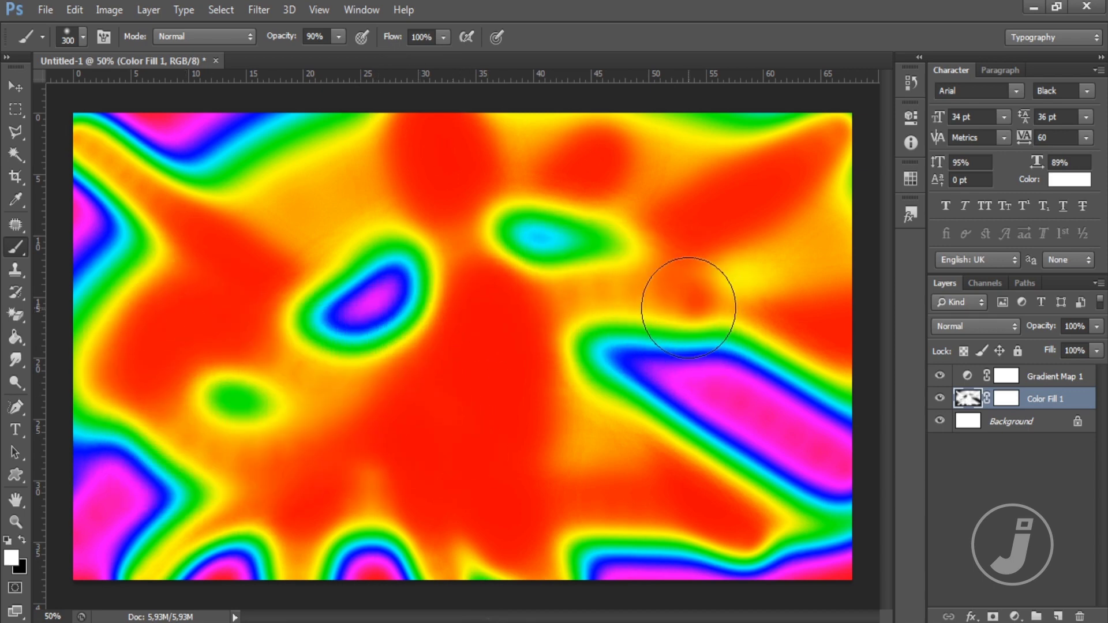
- With a bigger brush, clear the side bands and paint a diagonal magenta band around an enlarged red centre
{"action": "key", "text": "bracketright"}
{"action": "key", "text": "bracketright"}
{"action": "key", "text": "bracketright"}
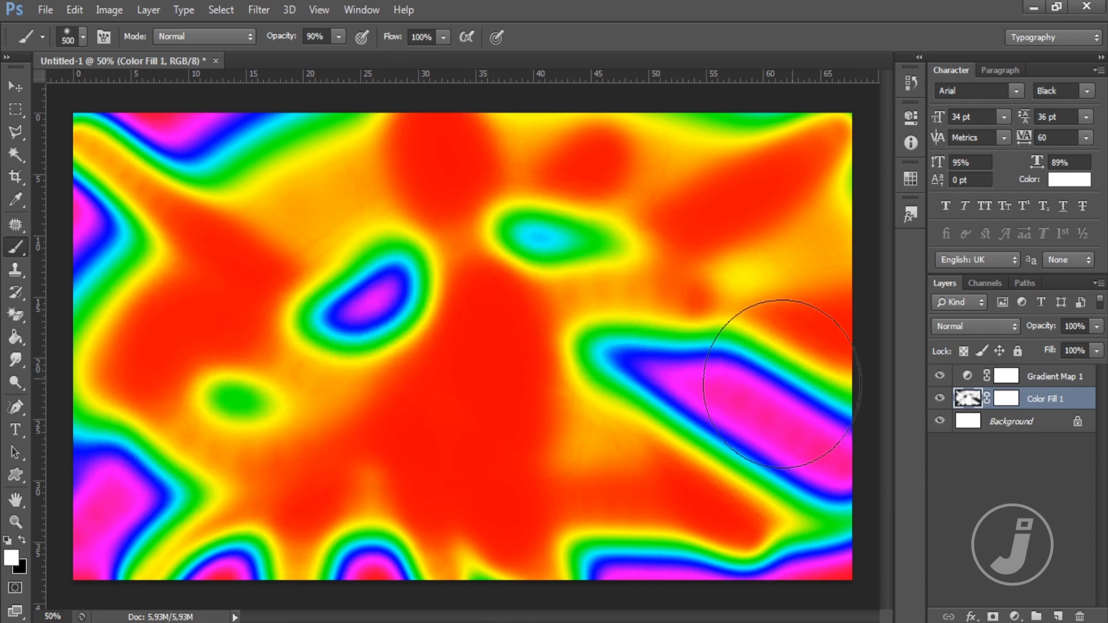
{"action": "left_click_drag", "start_coordinate": [782, 384], "coordinate": [335, 346]}
{"action": "left_click_drag", "start_coordinate": [173, 483], "coordinate": [396, 358]}
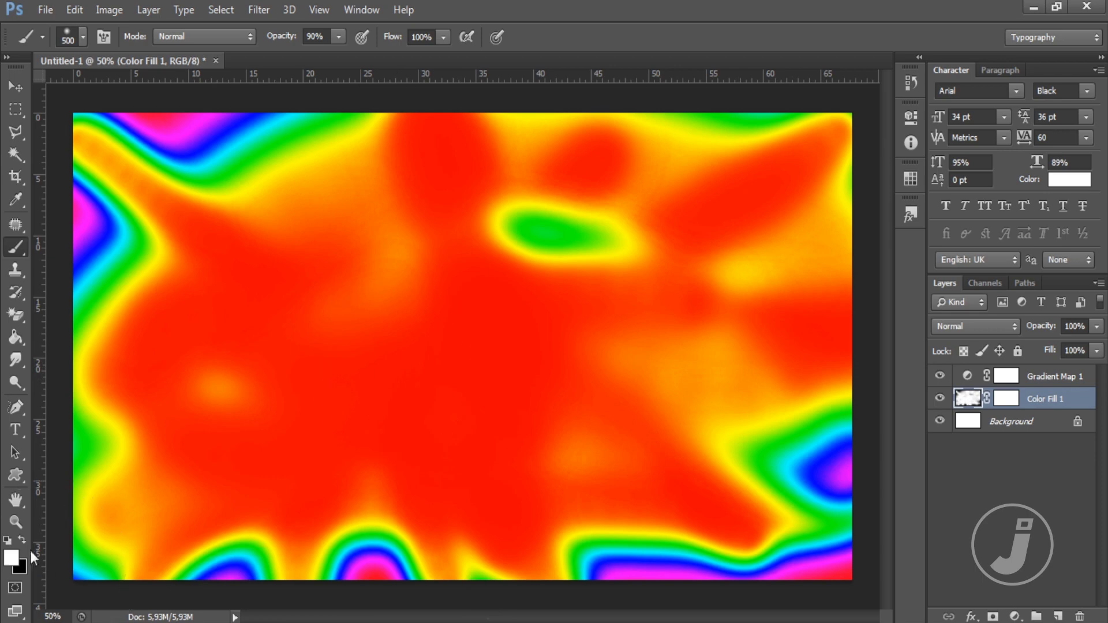
{"action": "key", "text": "x"}
{"action": "mouse_move", "coordinate": [86, 537]}
{"action": "left_mouse_down"}
{"action": "mouse_move", "coordinate": [570, 270]}
{"action": "mouse_move", "coordinate": [433, 110]}
{"action": "left_mouse_up"}
{"action": "left_click_drag", "start_coordinate": [594, 470], "coordinate": [635, 531]}
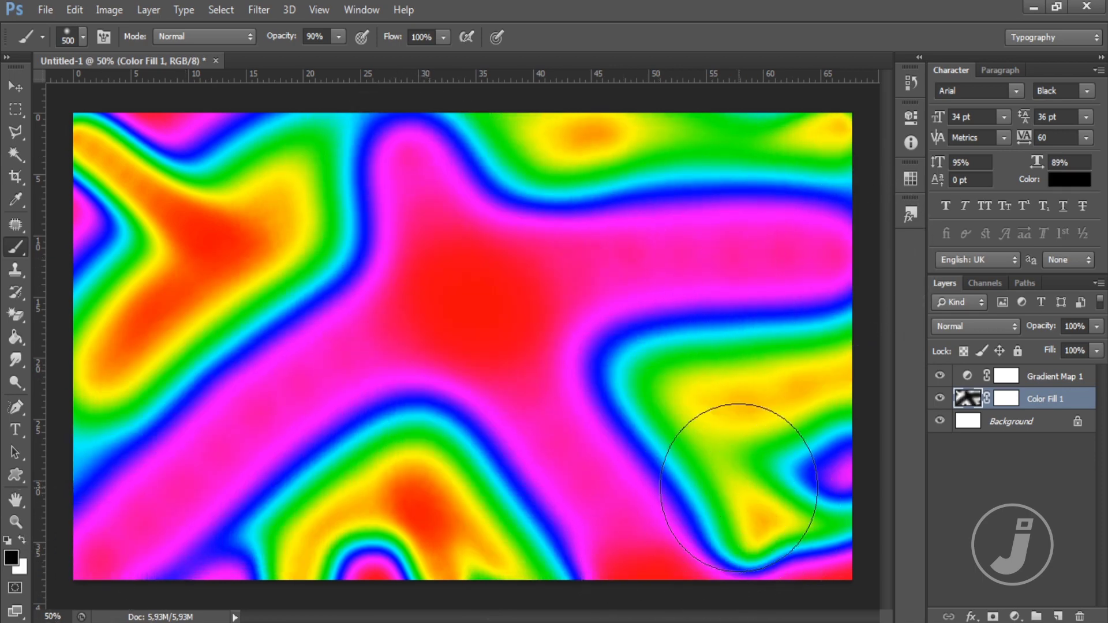
{"action": "mouse_move", "coordinate": [635, 393]}
{"action": "left_mouse_down"}
{"action": "mouse_move", "coordinate": [155, 229]}
{"action": "mouse_move", "coordinate": [173, 260]}
{"action": "left_mouse_up"}
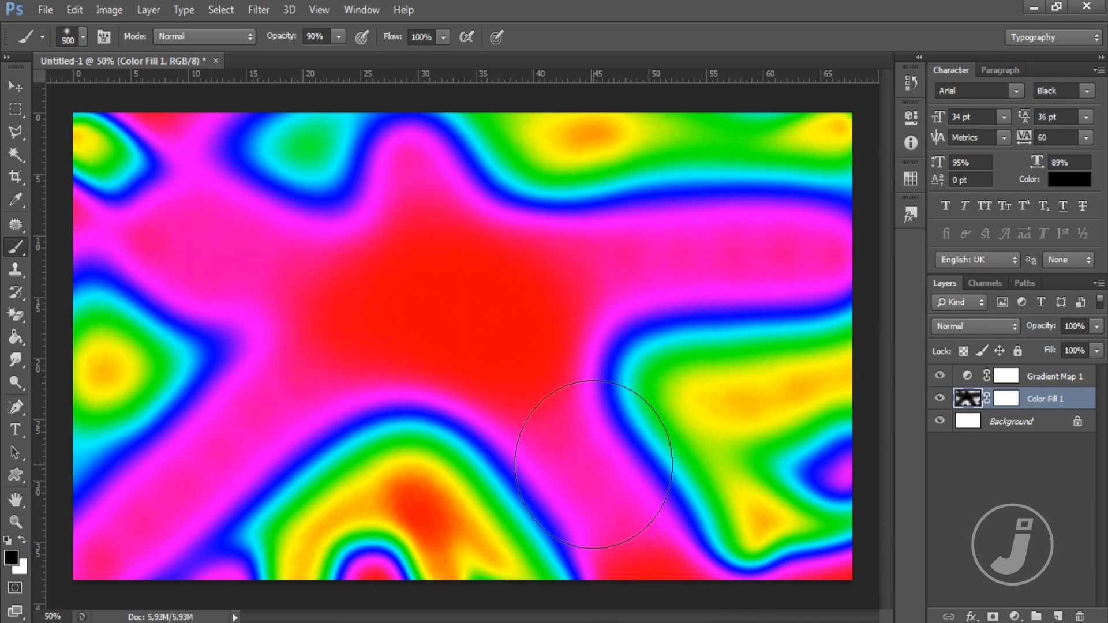
- Paint white on the Gradient Map 1 mask to turn the top-centre blue band magenta
{"action": "left_click", "coordinate": [1039, 386]}
{"action": "key", "text": "x"}
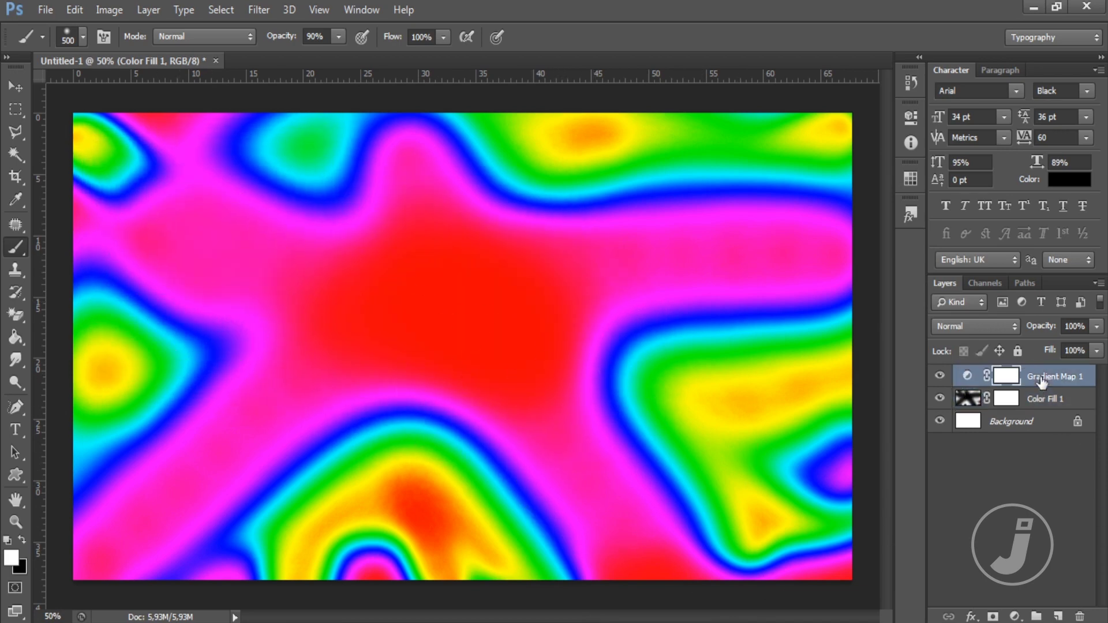
{"action": "left_click_drag", "start_coordinate": [462, 156], "coordinate": [397, 179]}
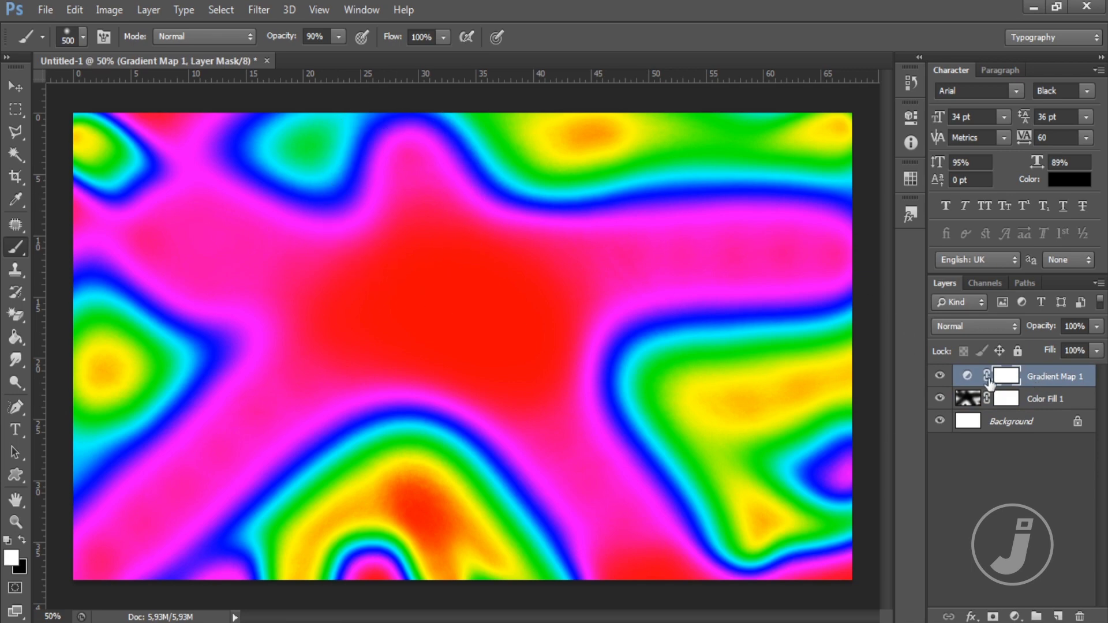
- Apply a 3.5 px Gaussian Blur to the Color Fill 1 layer
{"action": "left_click", "coordinate": [963, 406]}
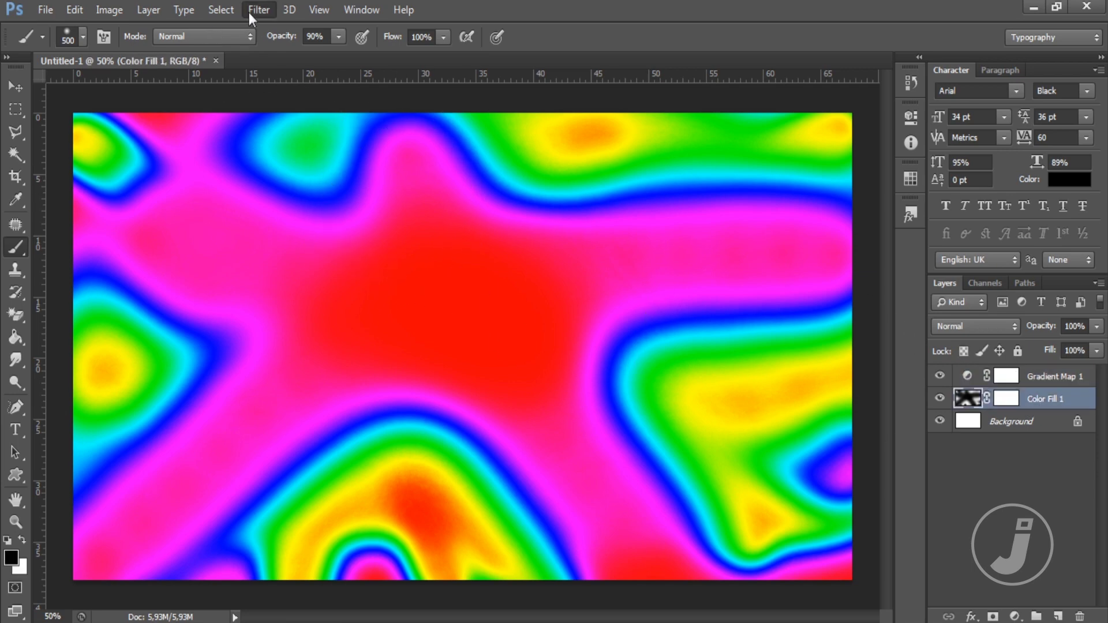
{"action": "left_click", "coordinate": [248, 12]}
{"action": "mouse_move", "coordinate": [267, 184]}
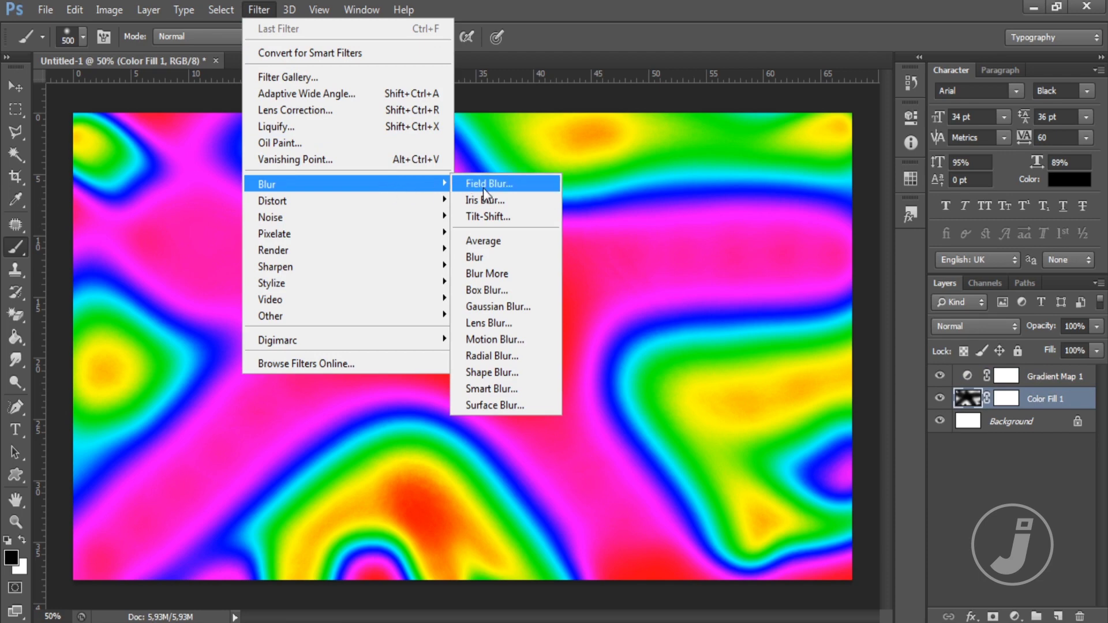
{"action": "left_click", "coordinate": [523, 306]}
{"action": "mouse_move", "coordinate": [635, 346]}
{"action": "left_mouse_down"}
{"action": "mouse_move", "coordinate": [731, 350]}
{"action": "mouse_move", "coordinate": [566, 353]}
{"action": "left_mouse_up"}
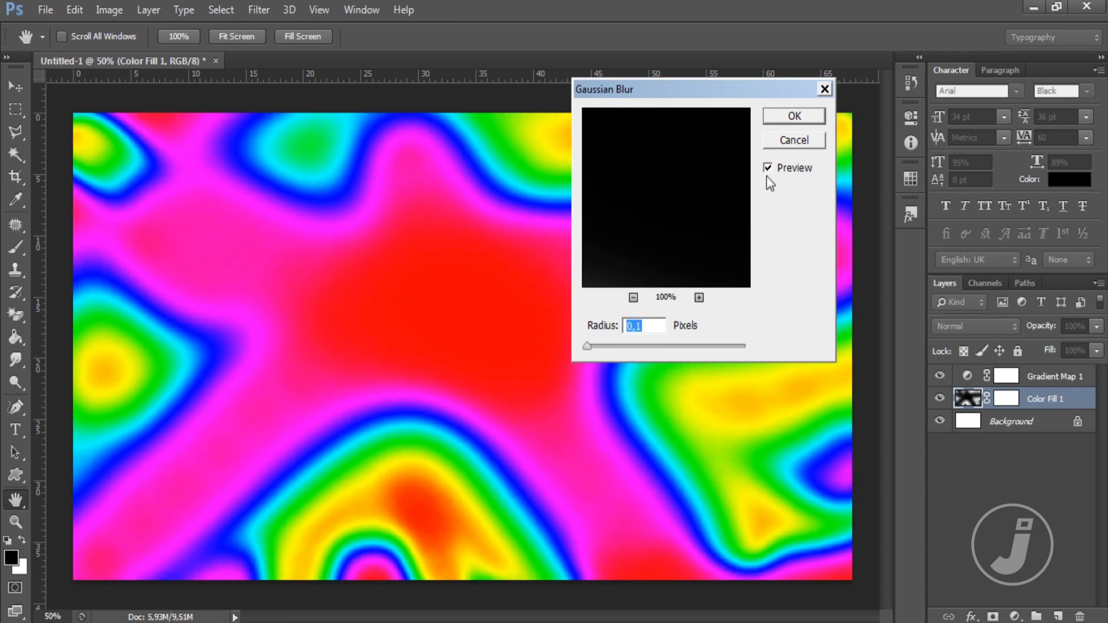
{"action": "left_click", "coordinate": [791, 116]}
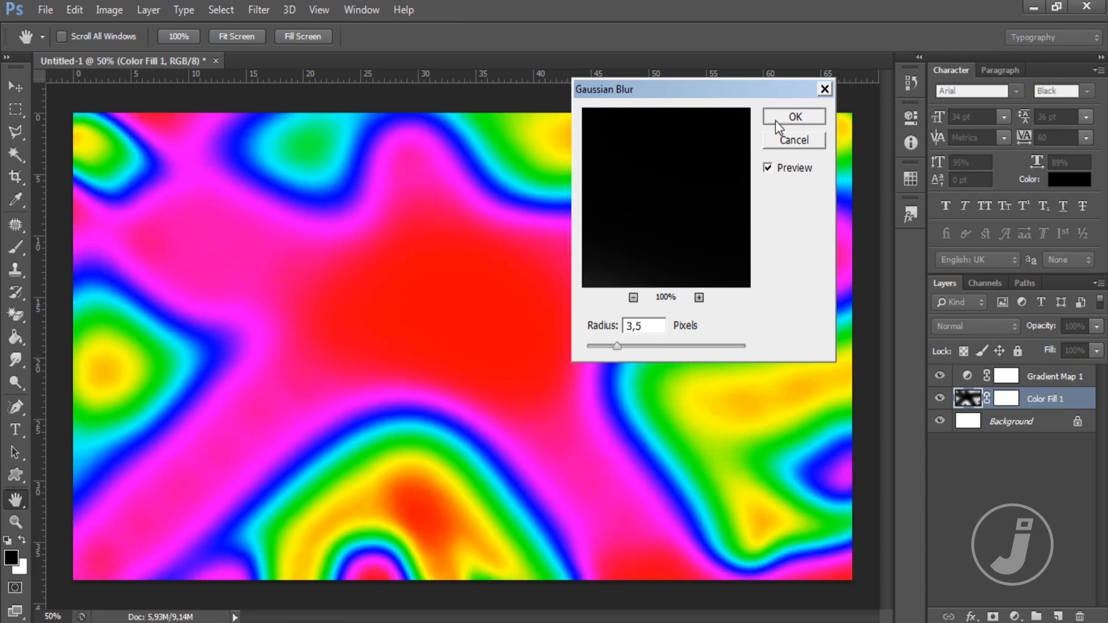
{"action": "key", "text": "b"}
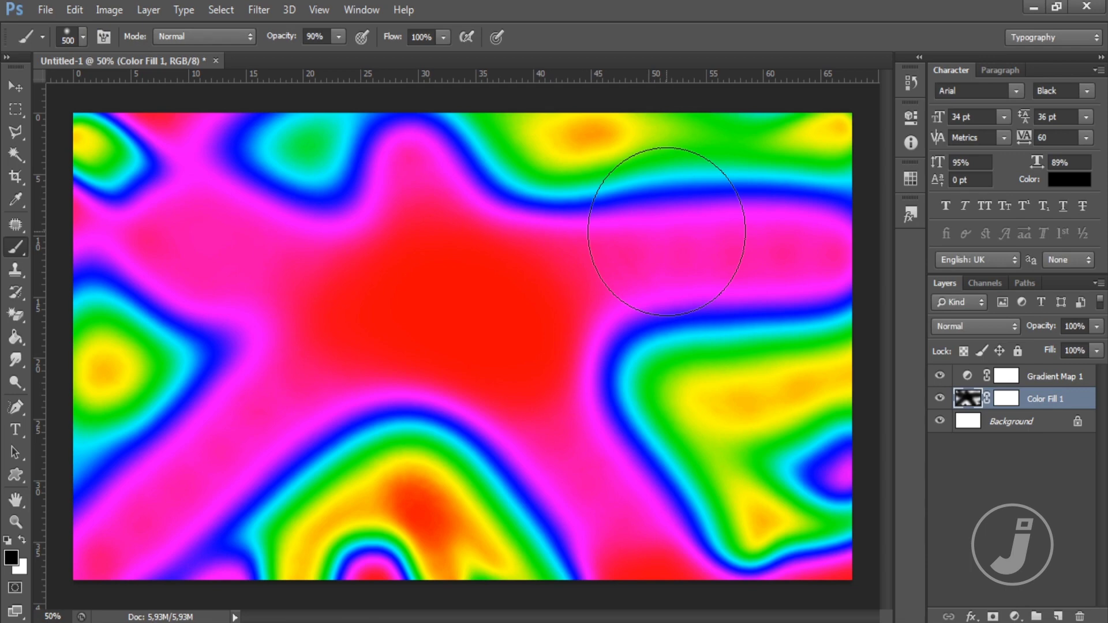
- Delete Gradient Map 1 and Color Fill 1, then add a Gradient Fill layer and edit its gradient
{"action": "left_click", "coordinate": [1055, 380], "text": "shift"}
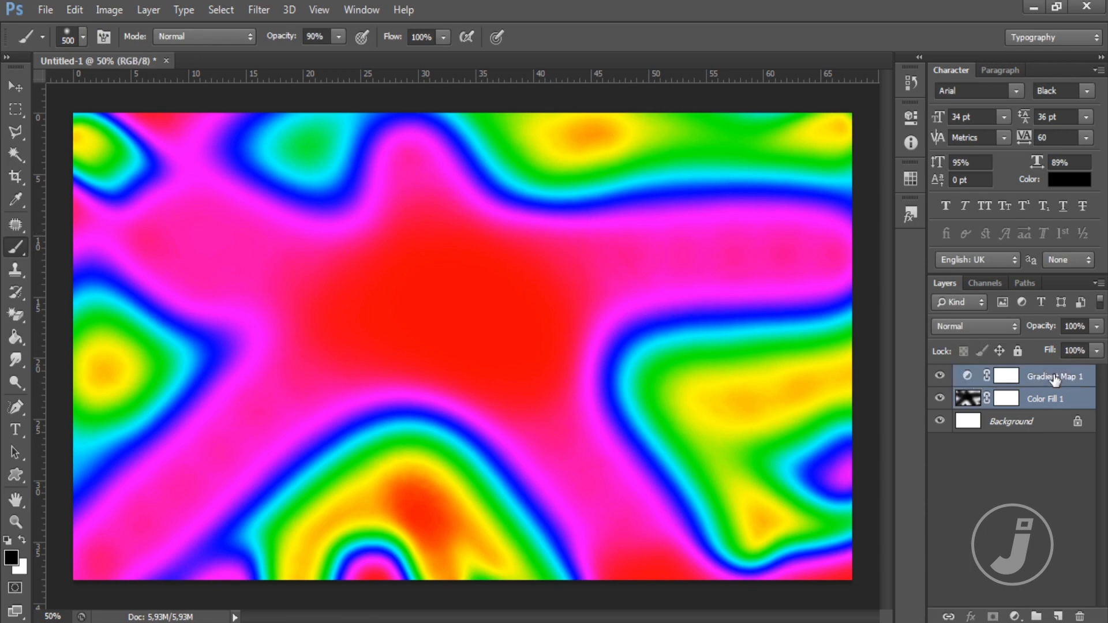
{"action": "key", "text": "Delete"}
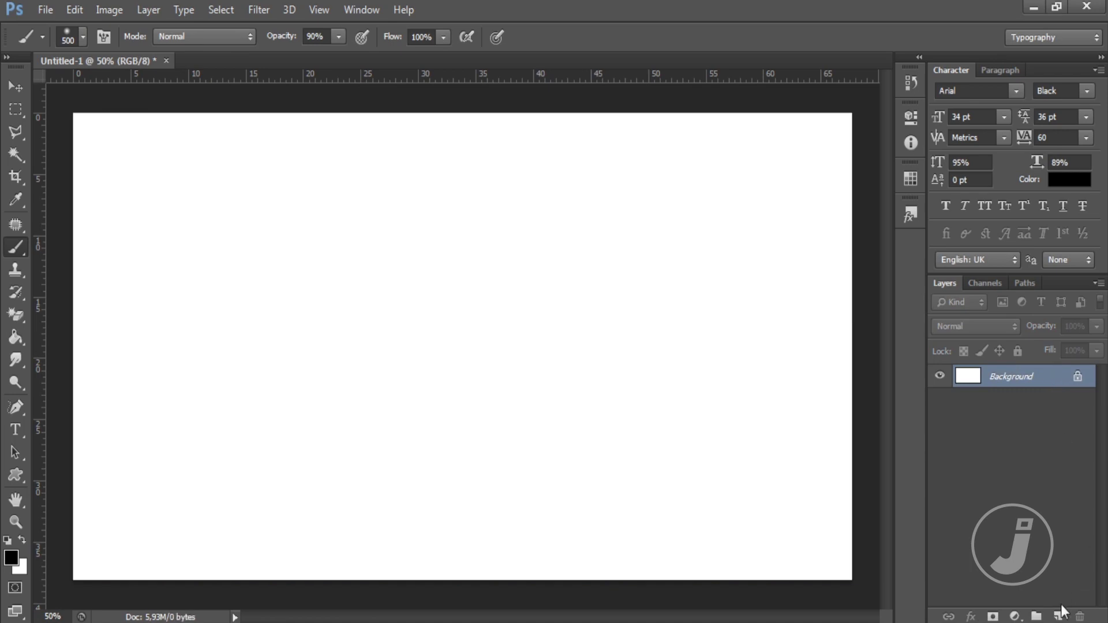
{"action": "left_click", "coordinate": [1016, 616]}
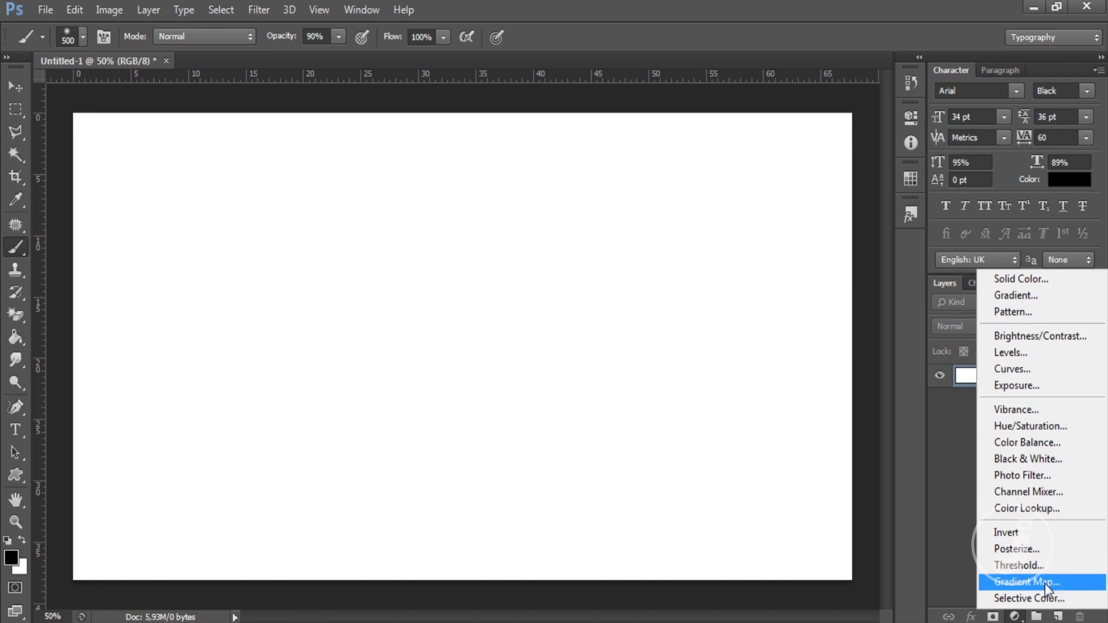
{"action": "left_click", "coordinate": [1056, 298]}
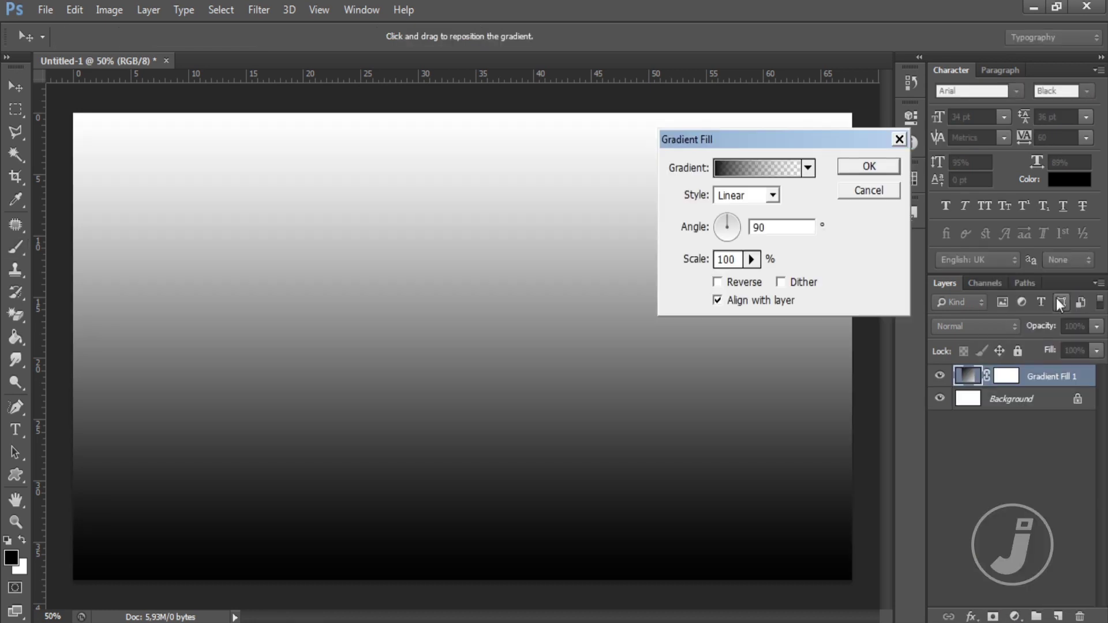
{"action": "left_click", "coordinate": [757, 169]}
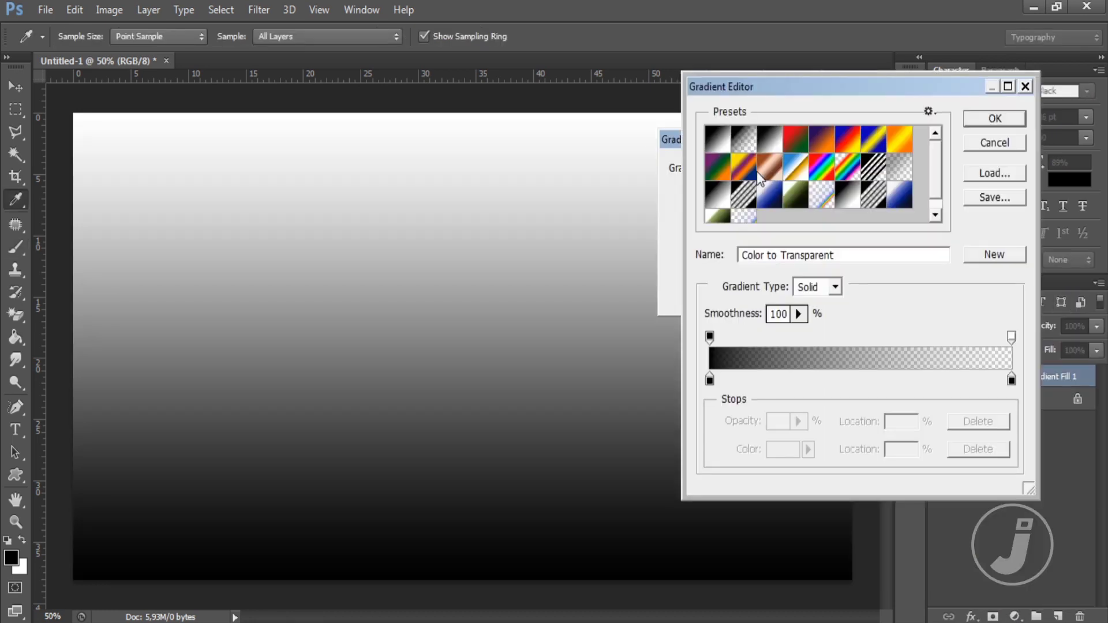
- Try several gradient presets and set the Orange, Yellow, Orange middle stop to near-white
{"action": "left_click", "coordinate": [821, 177]}
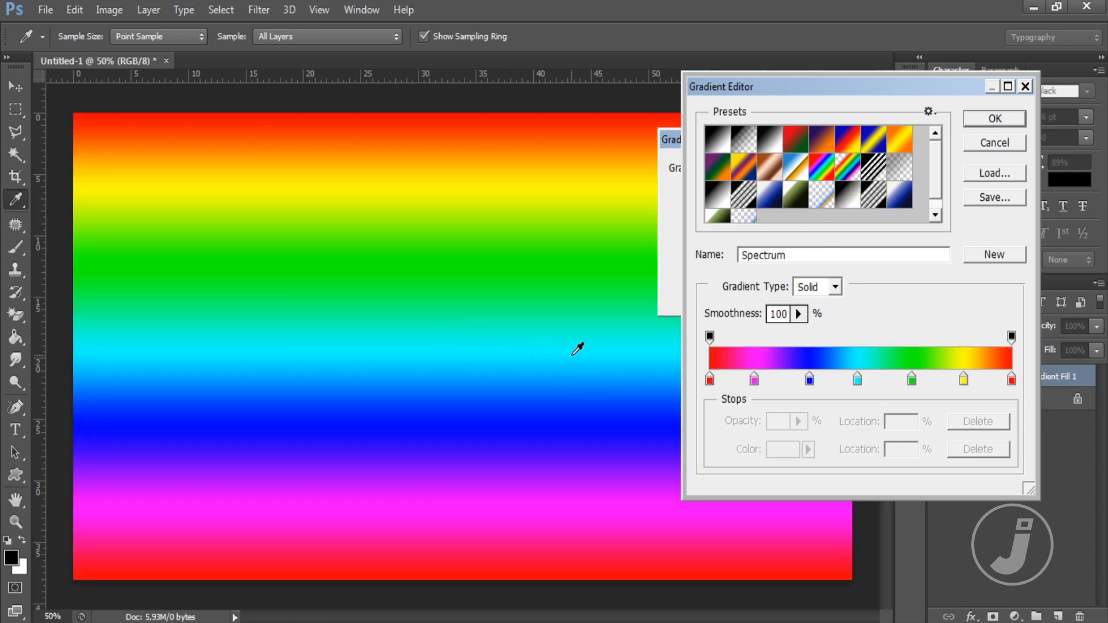
{"action": "left_click", "coordinate": [873, 144]}
{"action": "left_click", "coordinate": [798, 173]}
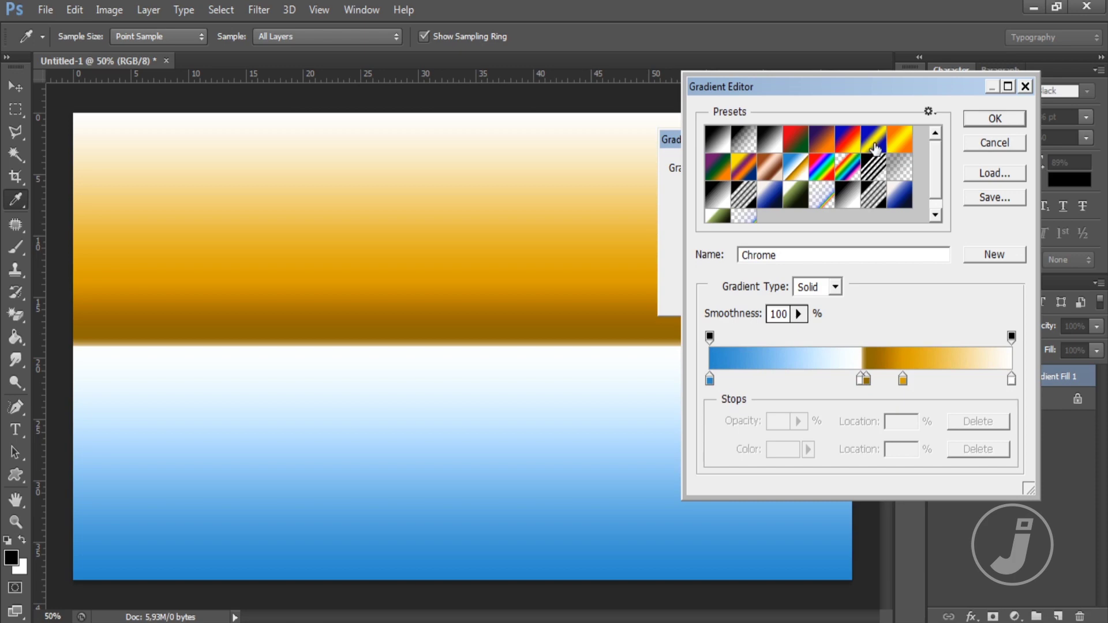
{"action": "left_click", "coordinate": [899, 138]}
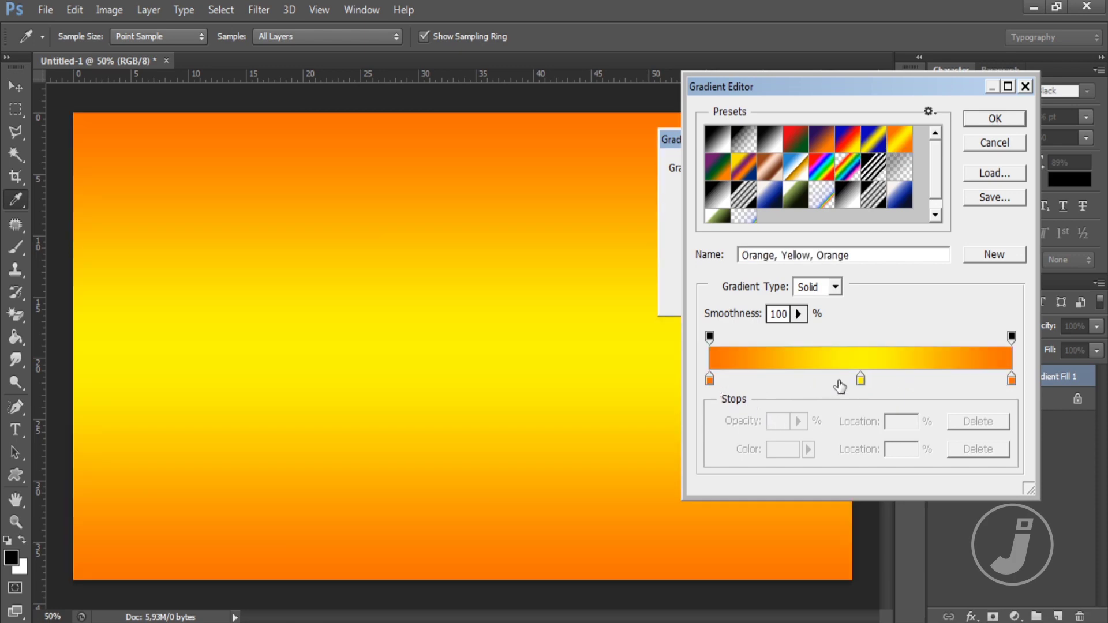
{"action": "left_click", "coordinate": [860, 379]}
{"action": "left_click", "coordinate": [784, 449]}
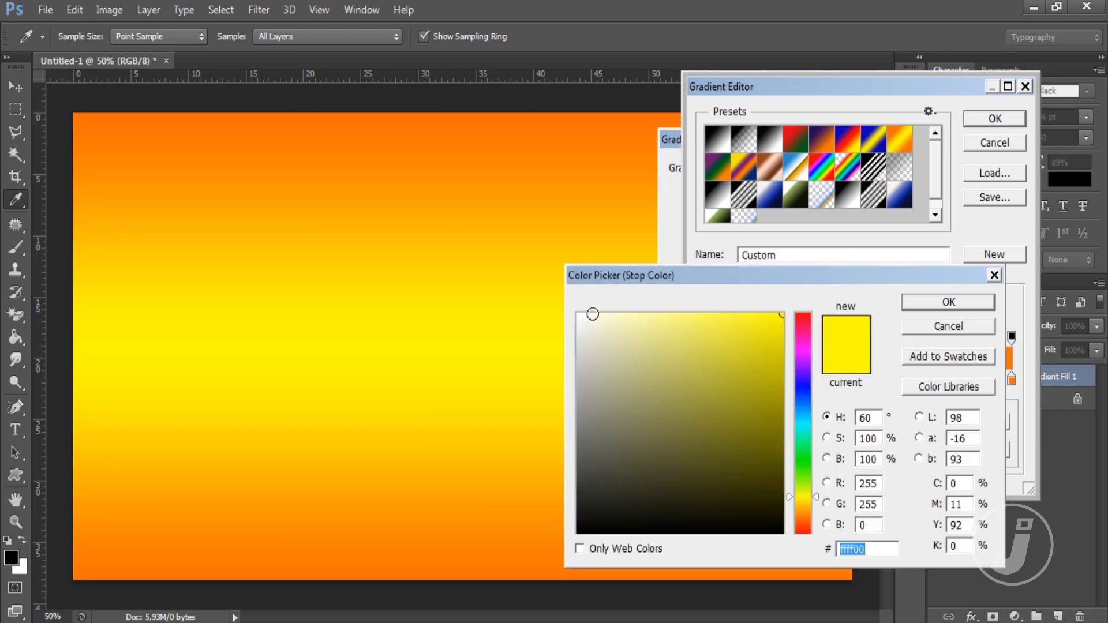
{"action": "left_click", "coordinate": [583, 317]}
{"action": "left_click", "coordinate": [942, 308]}
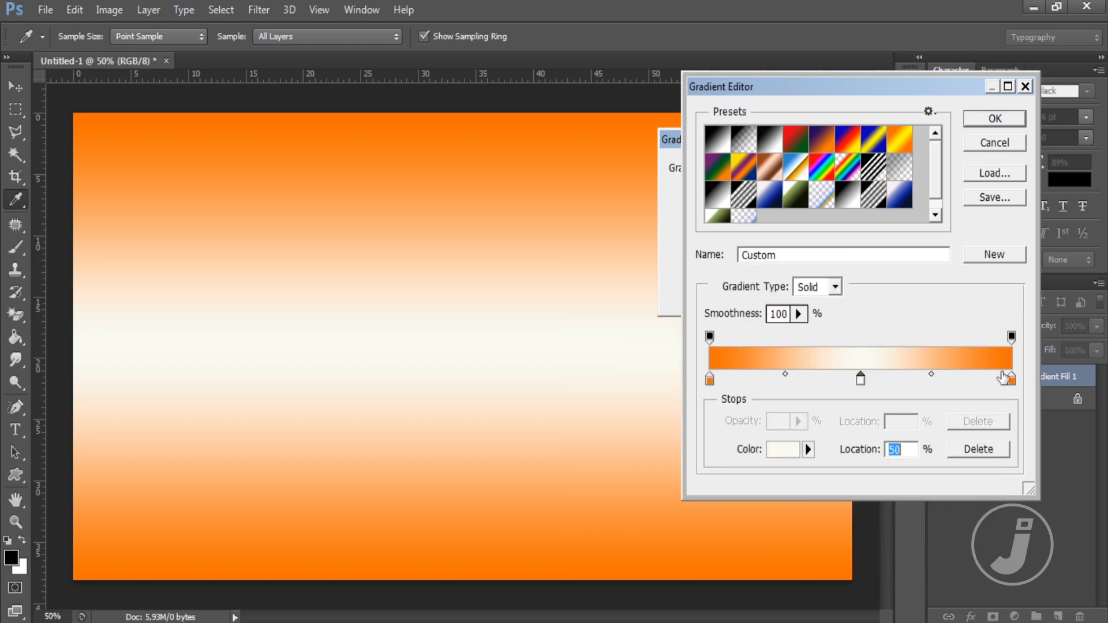
- Set the right stop to ff0000, then settle on the Spectrum preset and confirm
{"action": "left_click", "coordinate": [1012, 381]}
{"action": "left_click", "coordinate": [784, 450]}
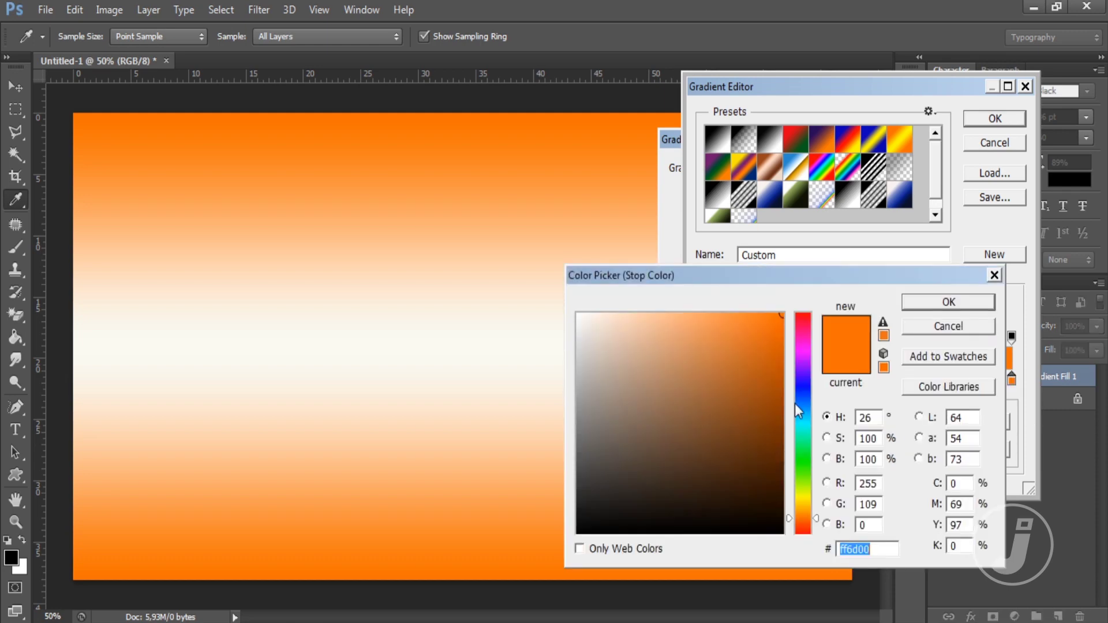
{"action": "type", "text": "ff0000"}
{"action": "left_click", "coordinate": [919, 308]}
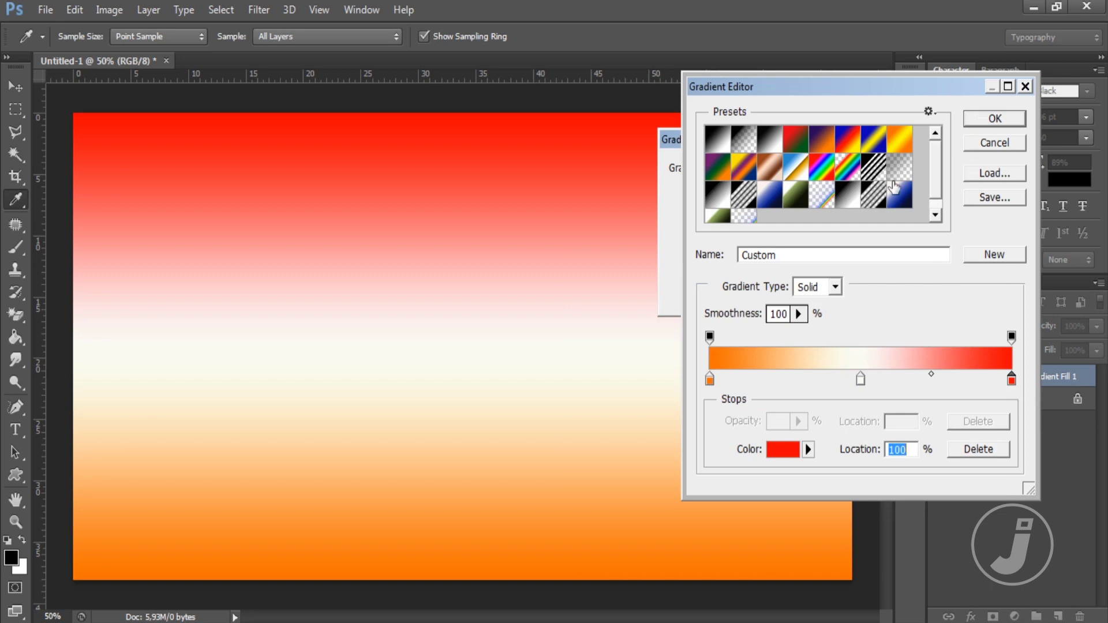
{"action": "left_click", "coordinate": [823, 169]}
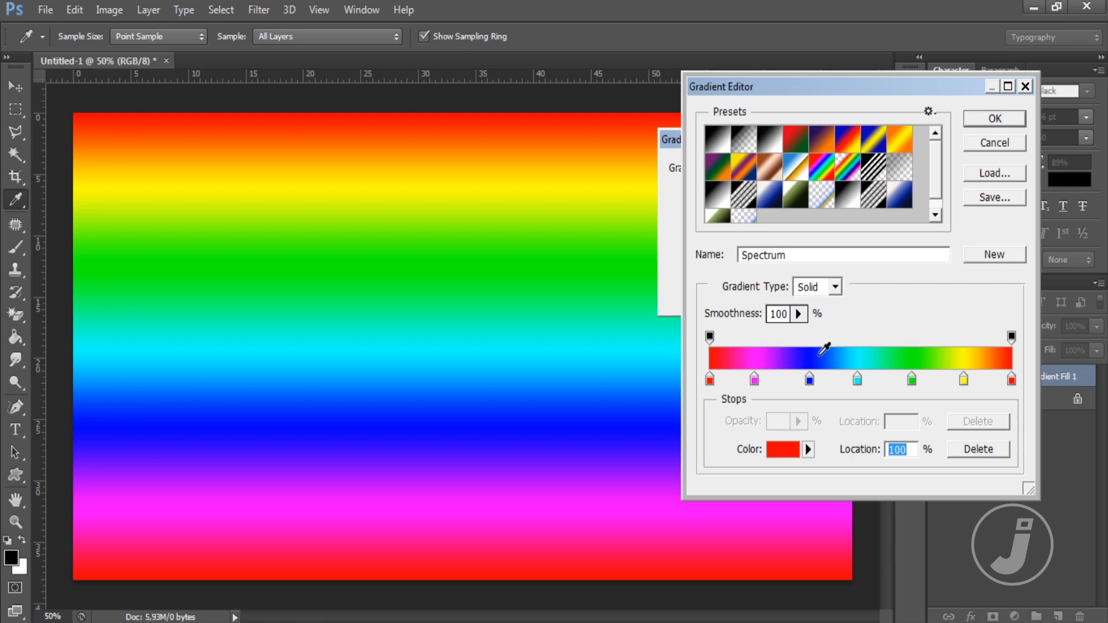
{"action": "left_click", "coordinate": [989, 119]}
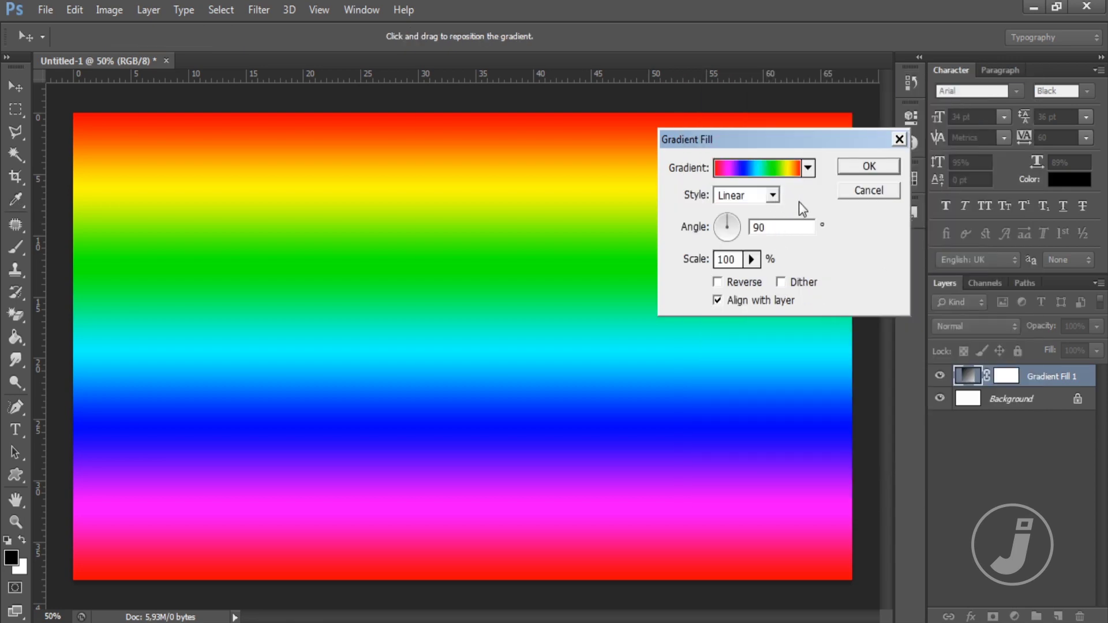
- Keep the gradient fill Linear, angle it at 55.3°, and apply it
{"action": "left_click", "coordinate": [771, 196]}
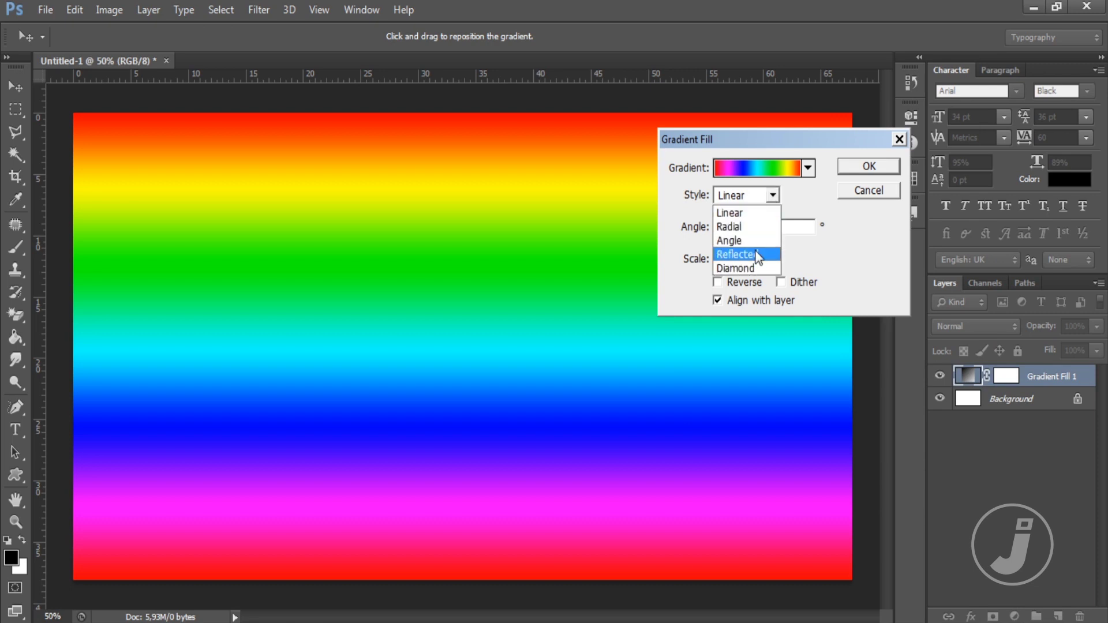
{"action": "left_click", "coordinate": [749, 215]}
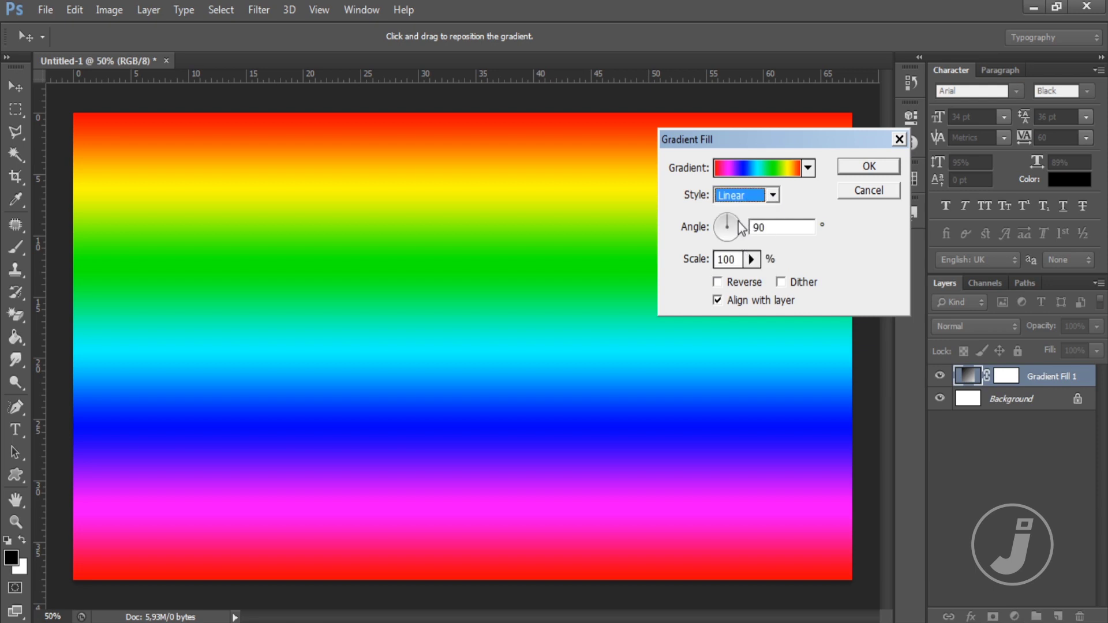
{"action": "left_click", "coordinate": [738, 220]}
{"action": "left_click", "coordinate": [735, 216]}
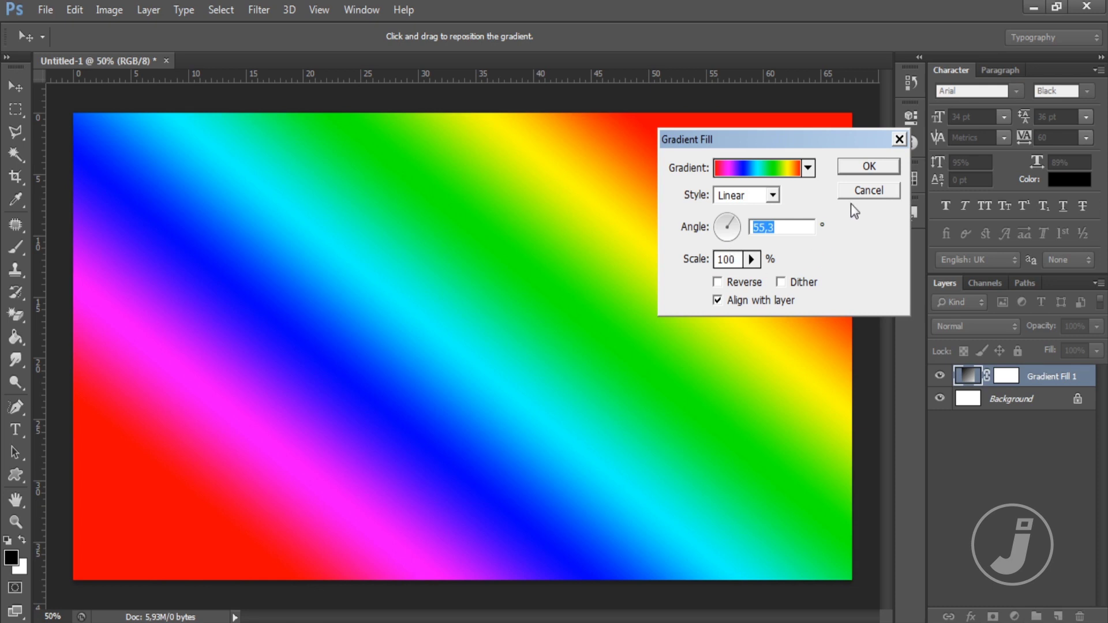
{"action": "left_click", "coordinate": [867, 168]}
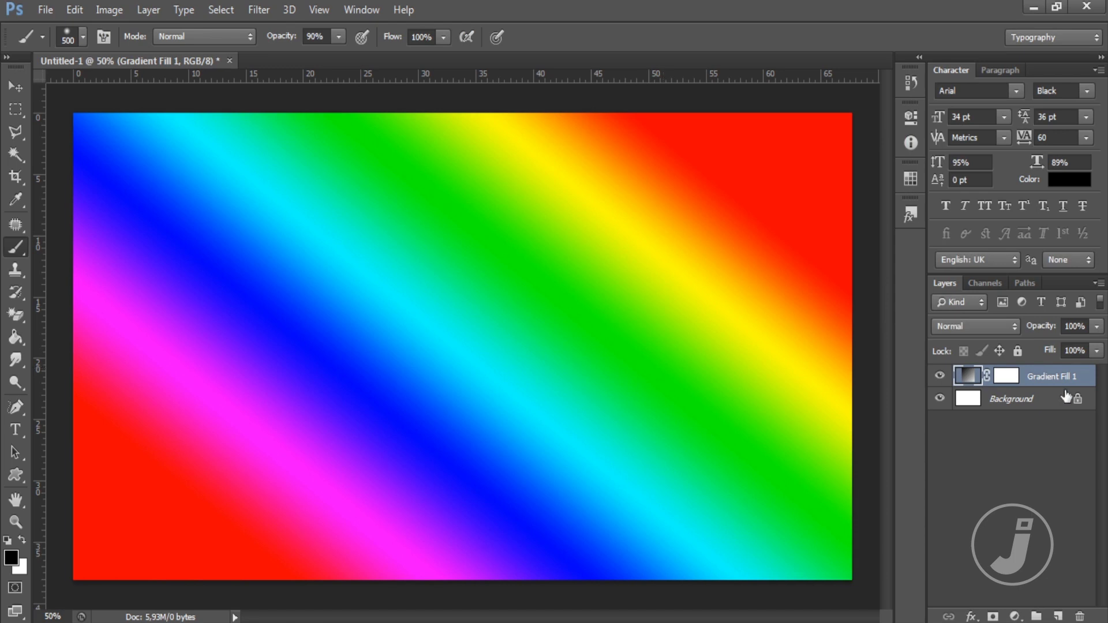
- Convert the Gradient Fill 1 layer into a smart object
{"action": "right_click", "coordinate": [1033, 380]}
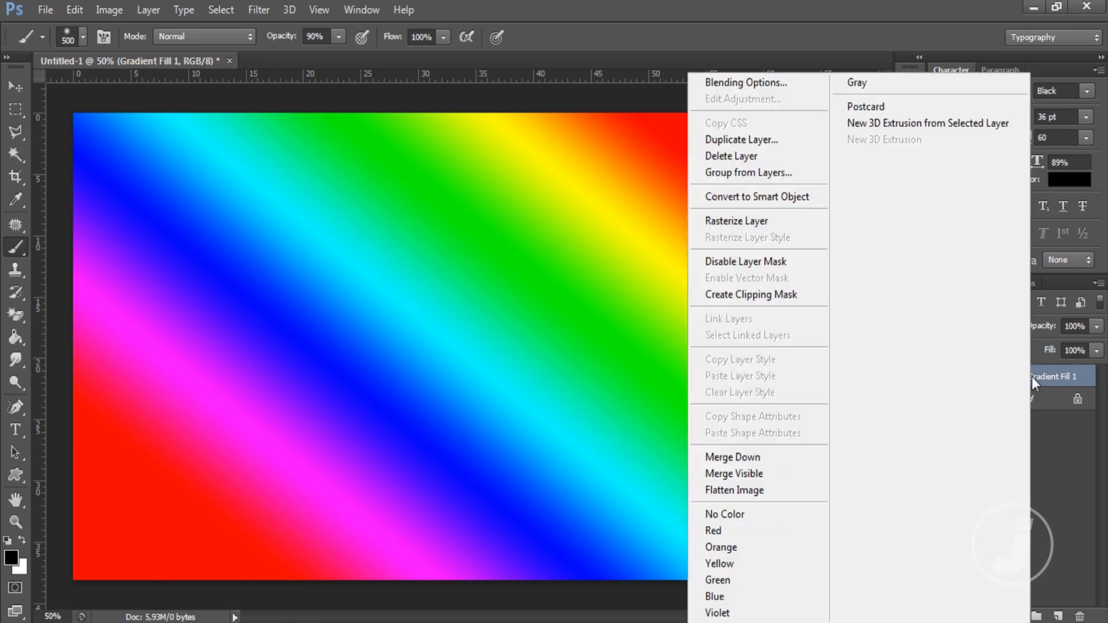
{"action": "left_click", "coordinate": [777, 196]}
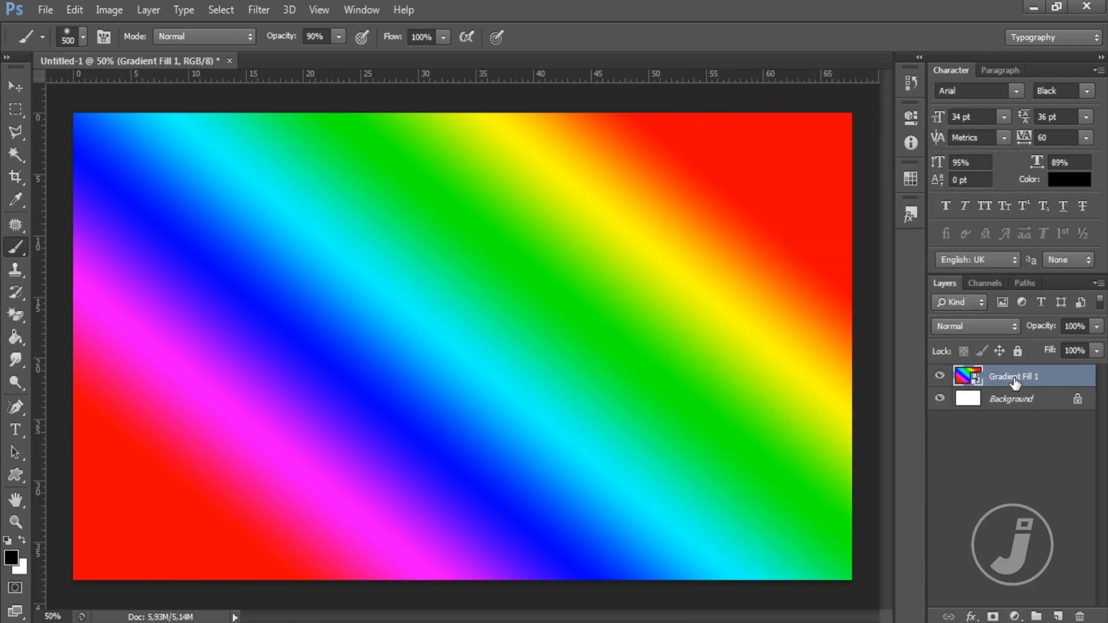
{"action": "left_click", "coordinate": [259, 12]}
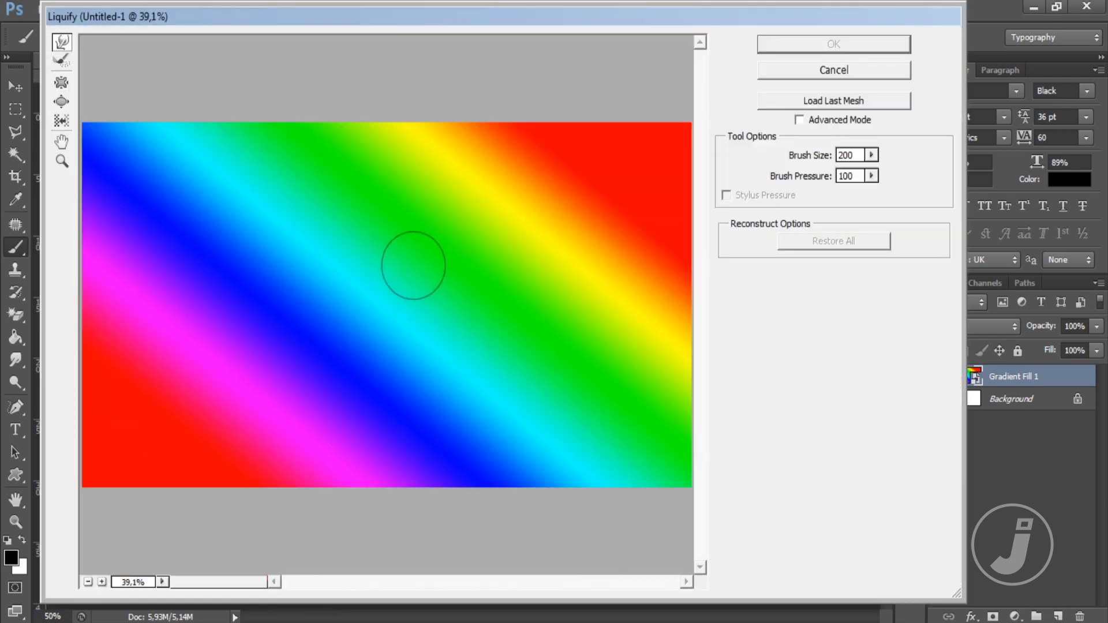
- Swirl the rainbow bands with 400-size Forward Warp strokes and apply Liquify as a smart filter
{"action": "key", "text": "bracketright"}
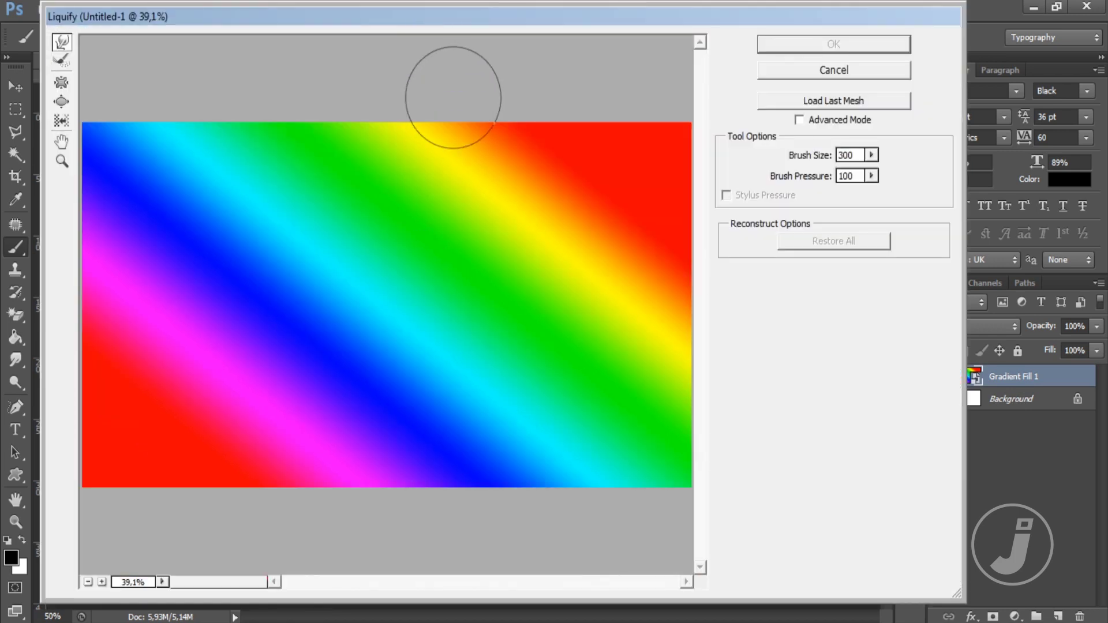
{"action": "key", "text": "bracketright"}
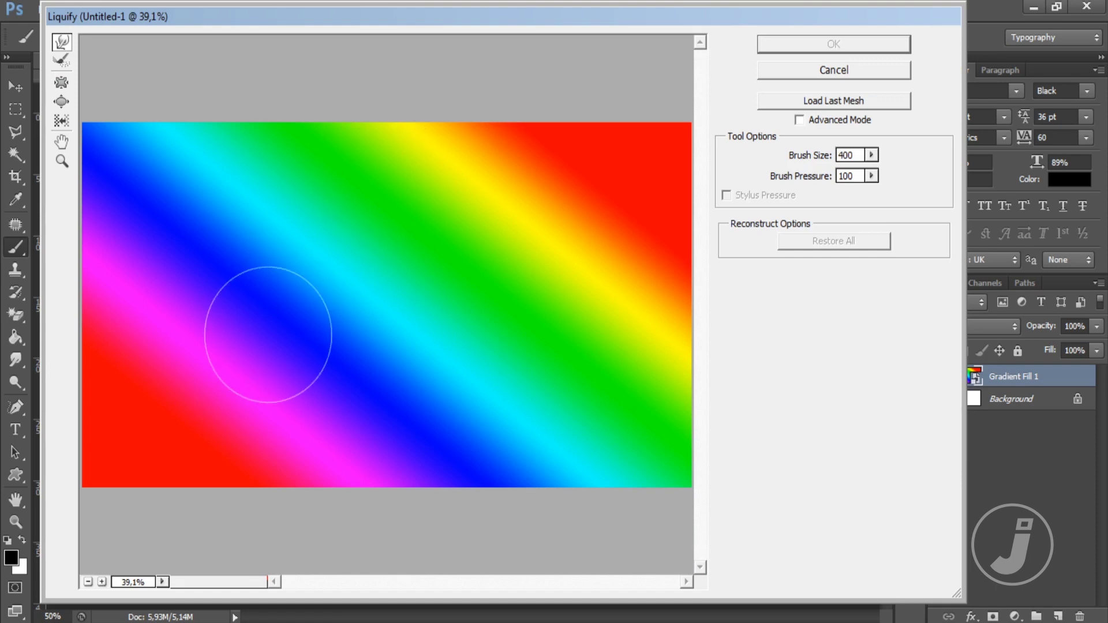
{"action": "left_click_drag", "start_coordinate": [265, 335], "coordinate": [158, 408]}
{"action": "mouse_move", "coordinate": [490, 329]}
{"action": "left_mouse_down"}
{"action": "mouse_move", "coordinate": [441, 267]}
{"action": "mouse_move", "coordinate": [113, 530]}
{"action": "mouse_move", "coordinate": [247, 458]}
{"action": "mouse_move", "coordinate": [403, 465]}
{"action": "mouse_move", "coordinate": [350, 326]}
{"action": "mouse_move", "coordinate": [613, 198]}
{"action": "mouse_move", "coordinate": [531, 260]}
{"action": "mouse_move", "coordinate": [692, 133]}
{"action": "left_mouse_up"}
{"action": "mouse_move", "coordinate": [404, 231]}
{"action": "left_mouse_down"}
{"action": "mouse_move", "coordinate": [383, 97]}
{"action": "mouse_move", "coordinate": [178, 62]}
{"action": "left_mouse_up"}
{"action": "mouse_move", "coordinate": [635, 205]}
{"action": "left_mouse_down"}
{"action": "mouse_move", "coordinate": [652, 321]}
{"action": "mouse_move", "coordinate": [521, 292]}
{"action": "mouse_move", "coordinate": [508, 347]}
{"action": "mouse_move", "coordinate": [661, 160]}
{"action": "mouse_move", "coordinate": [724, 225]}
{"action": "left_mouse_up"}
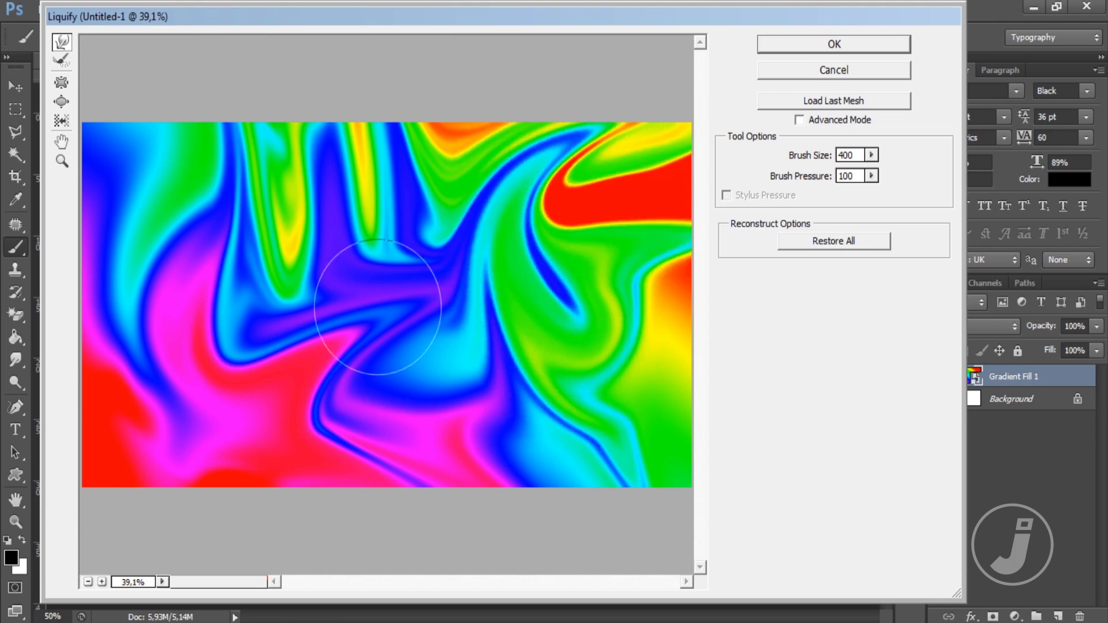
{"action": "mouse_move", "coordinate": [371, 297]}
{"action": "left_mouse_down"}
{"action": "mouse_move", "coordinate": [495, 445]}
{"action": "mouse_move", "coordinate": [635, 358]}
{"action": "left_mouse_up"}
{"action": "mouse_move", "coordinate": [263, 416]}
{"action": "left_mouse_down"}
{"action": "mouse_move", "coordinate": [507, 346]}
{"action": "mouse_move", "coordinate": [682, 260]}
{"action": "left_mouse_up"}
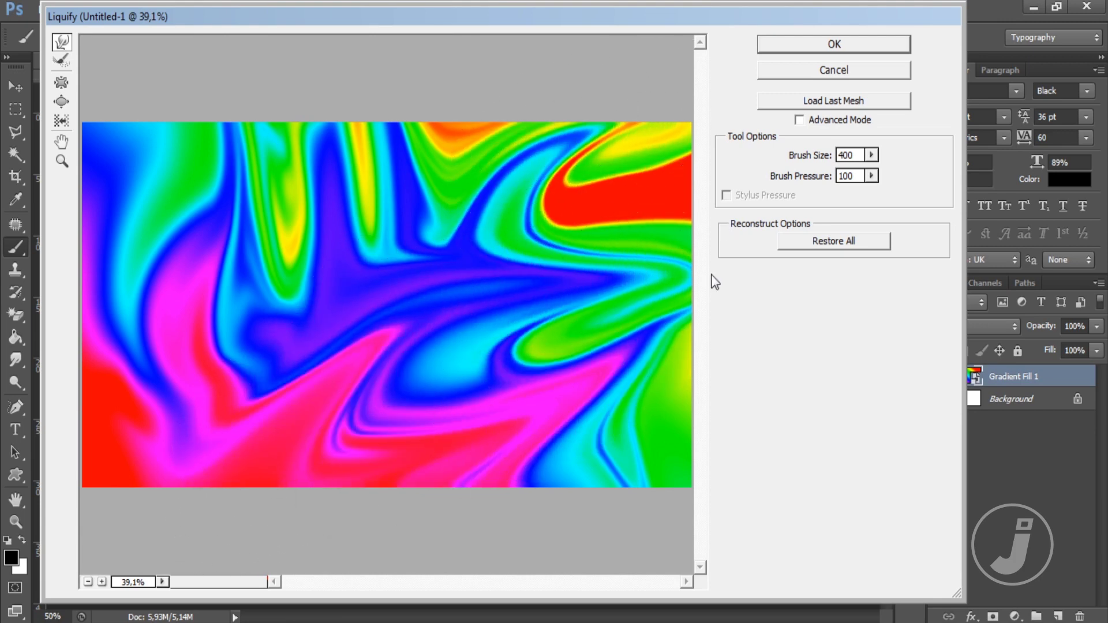
{"action": "left_click_drag", "start_coordinate": [413, 94], "coordinate": [662, 472]}
{"action": "left_click_drag", "start_coordinate": [445, 322], "coordinate": [425, 62]}
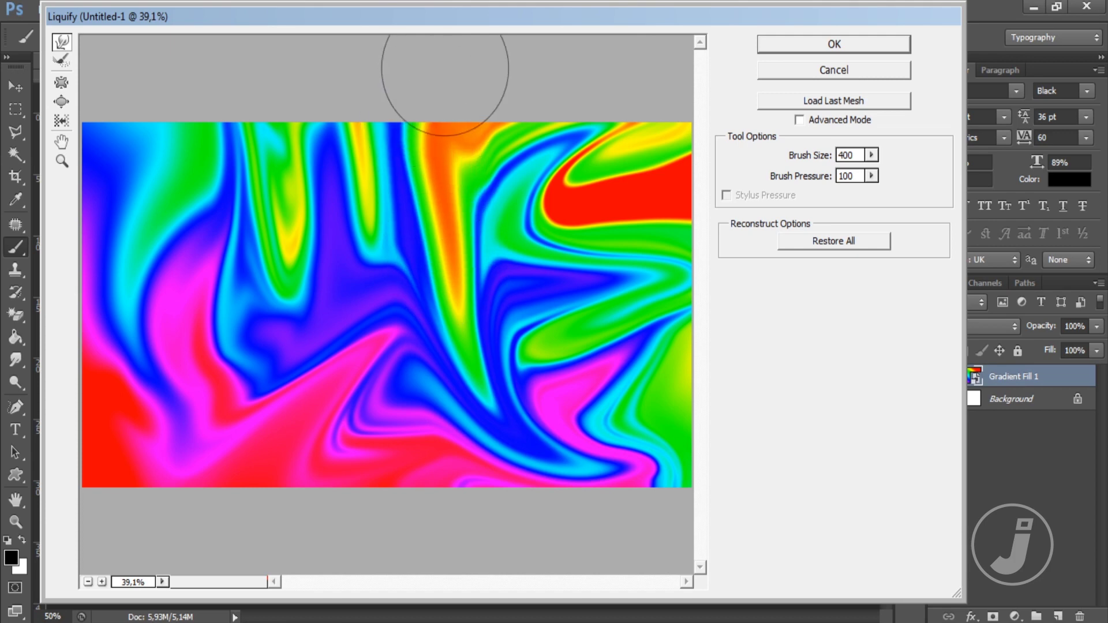
{"action": "left_click", "coordinate": [833, 46]}
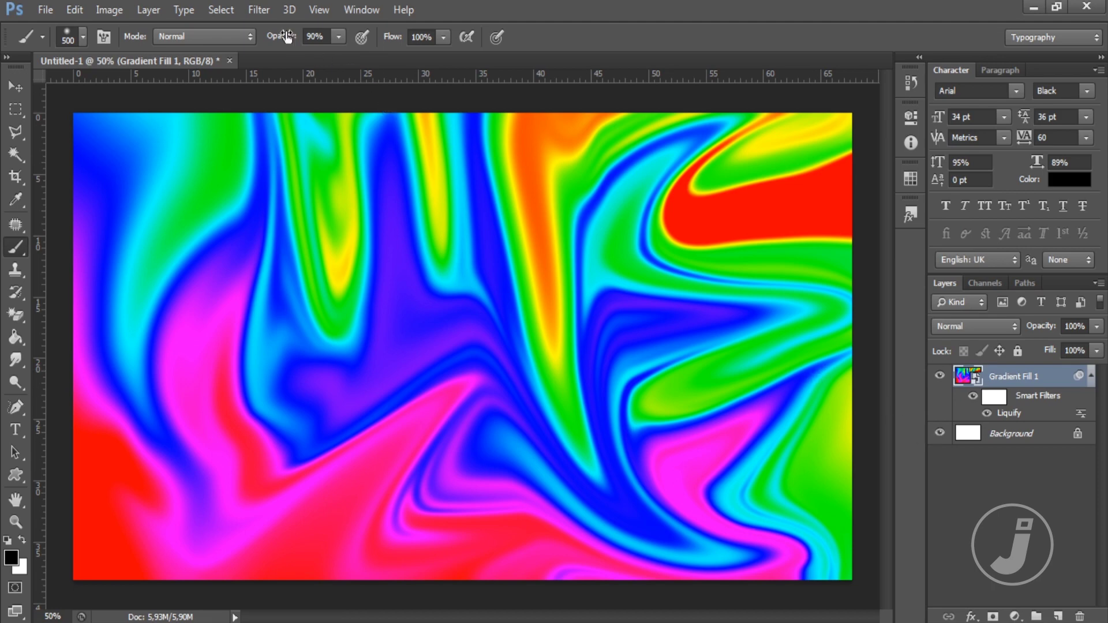
{"action": "left_click", "coordinate": [265, 15]}
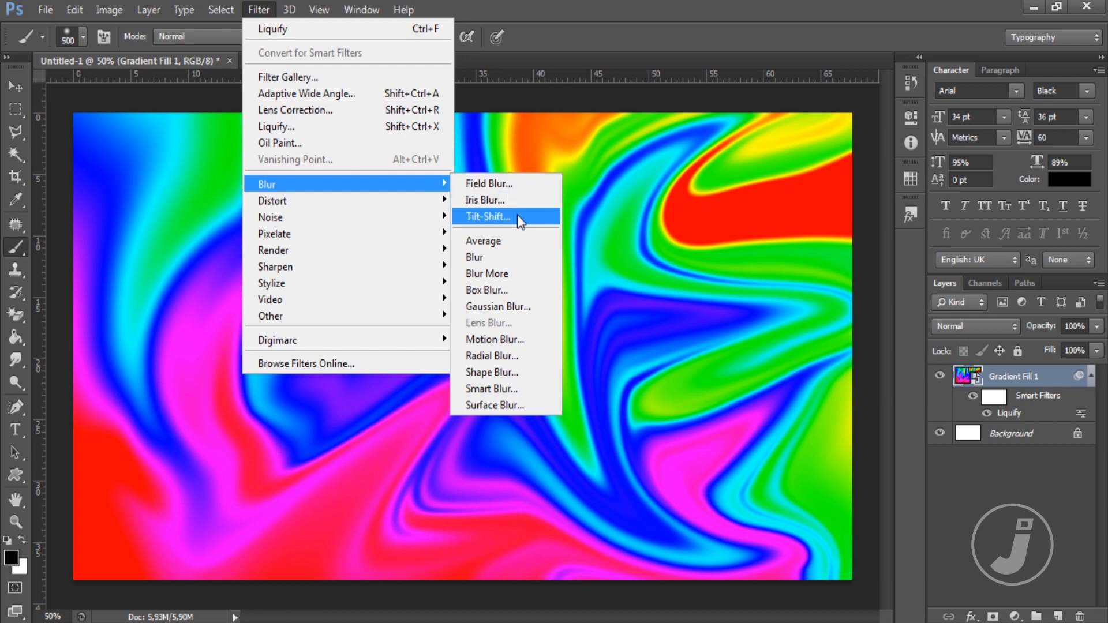
{"action": "left_click", "coordinate": [517, 307]}
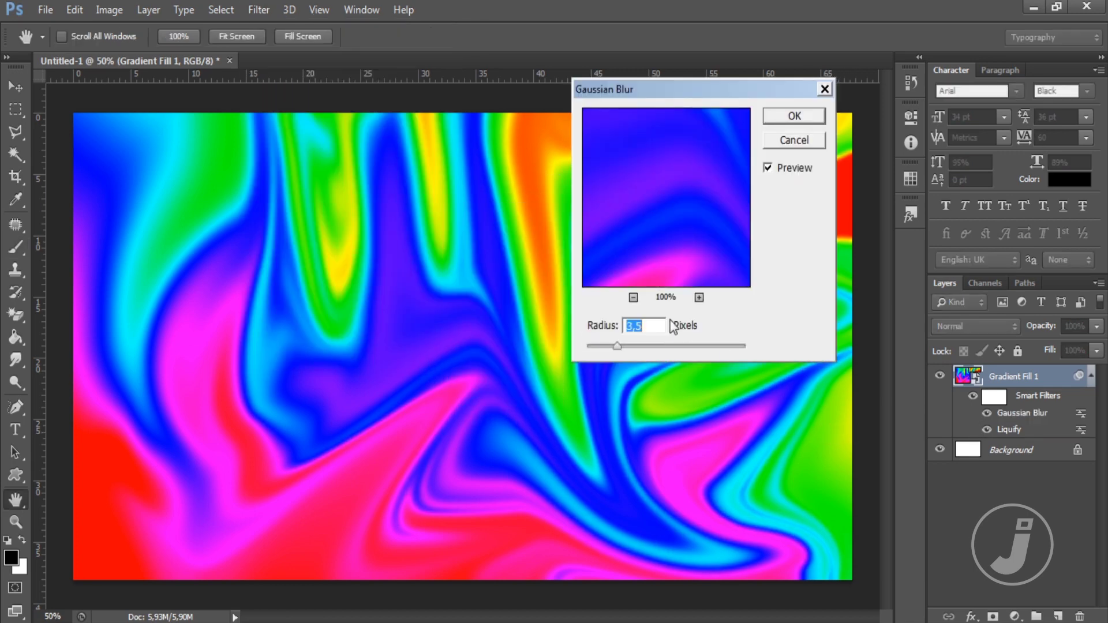
{"action": "left_click_drag", "start_coordinate": [638, 346], "coordinate": [690, 348]}
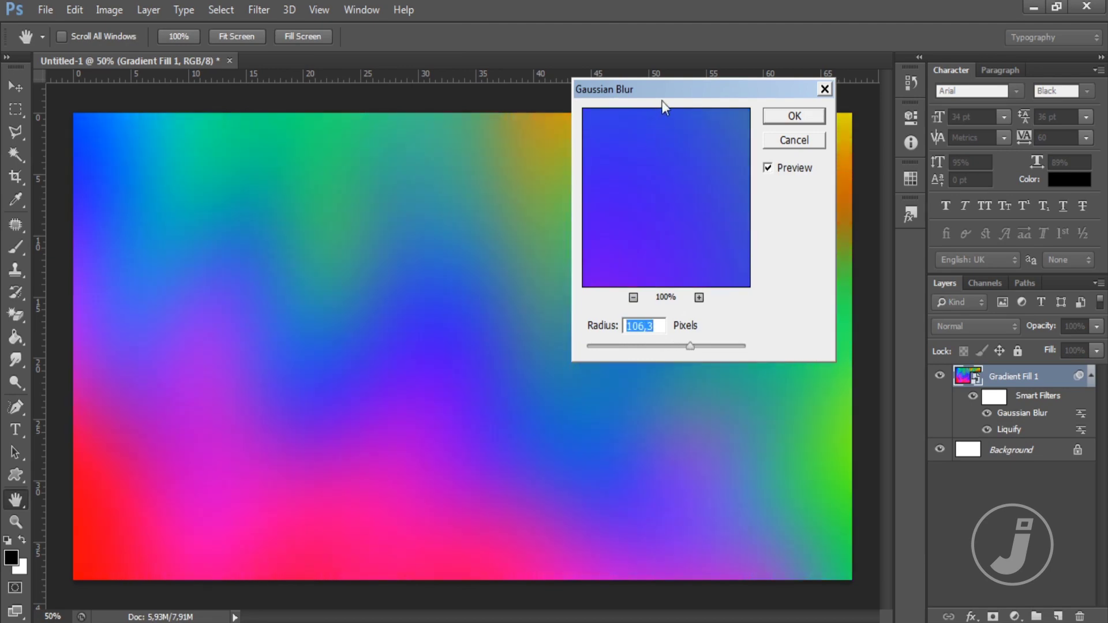
{"action": "mouse_move", "coordinate": [661, 100]}
{"action": "left_mouse_down"}
{"action": "mouse_move", "coordinate": [925, 104]}
{"action": "mouse_move", "coordinate": [897, 94]}
{"action": "mouse_move", "coordinate": [911, 100]}
{"action": "left_mouse_up"}
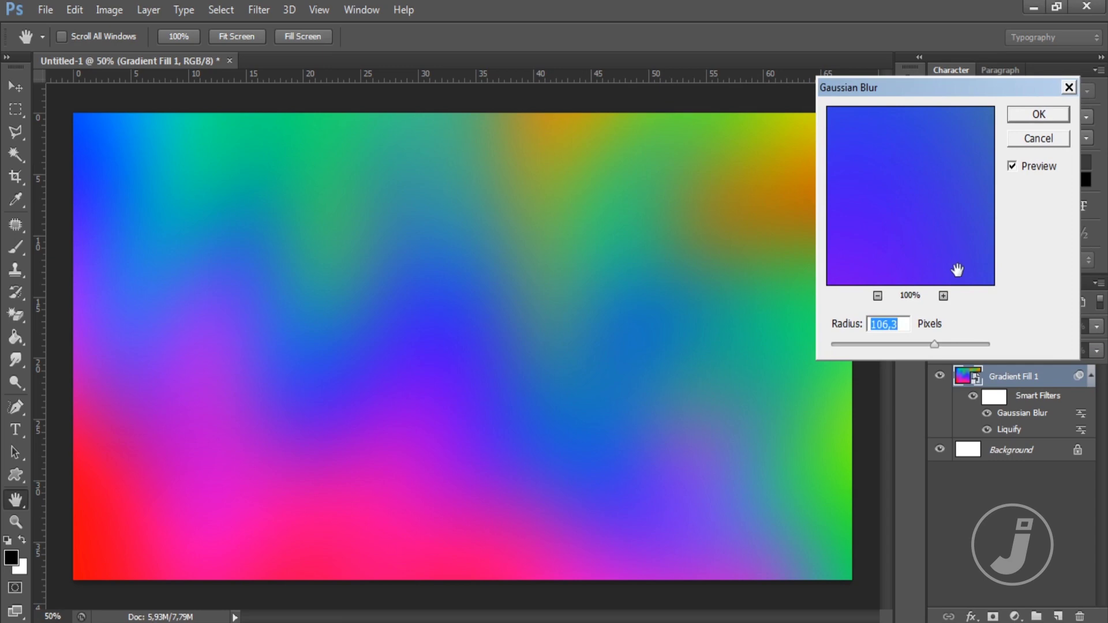
{"action": "left_click_drag", "start_coordinate": [935, 345], "coordinate": [861, 345]}
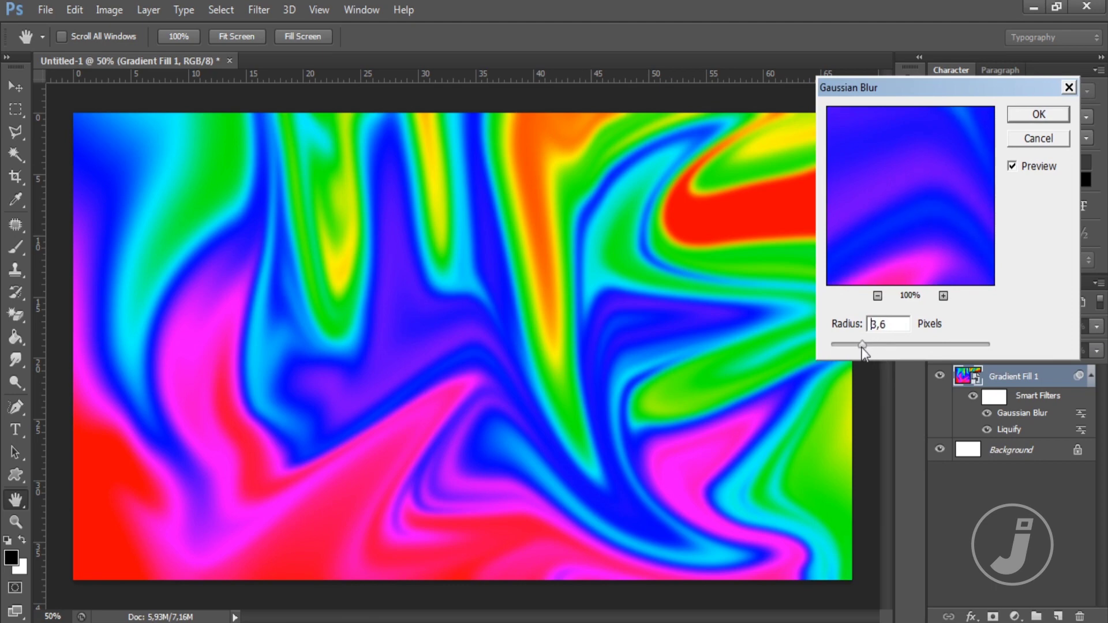
{"action": "left_click", "coordinate": [1038, 139]}
{"action": "key", "text": "b"}
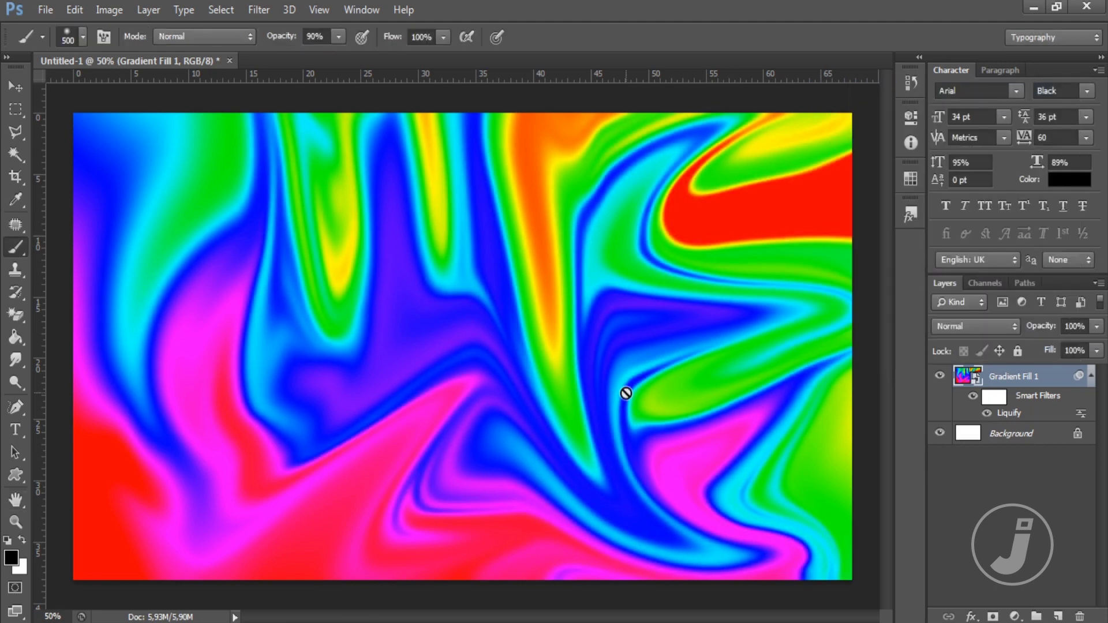
- Apply Add Noise at 56.56% with Uniform distribution to the swirled gradient
{"action": "left_click", "coordinate": [259, 12]}
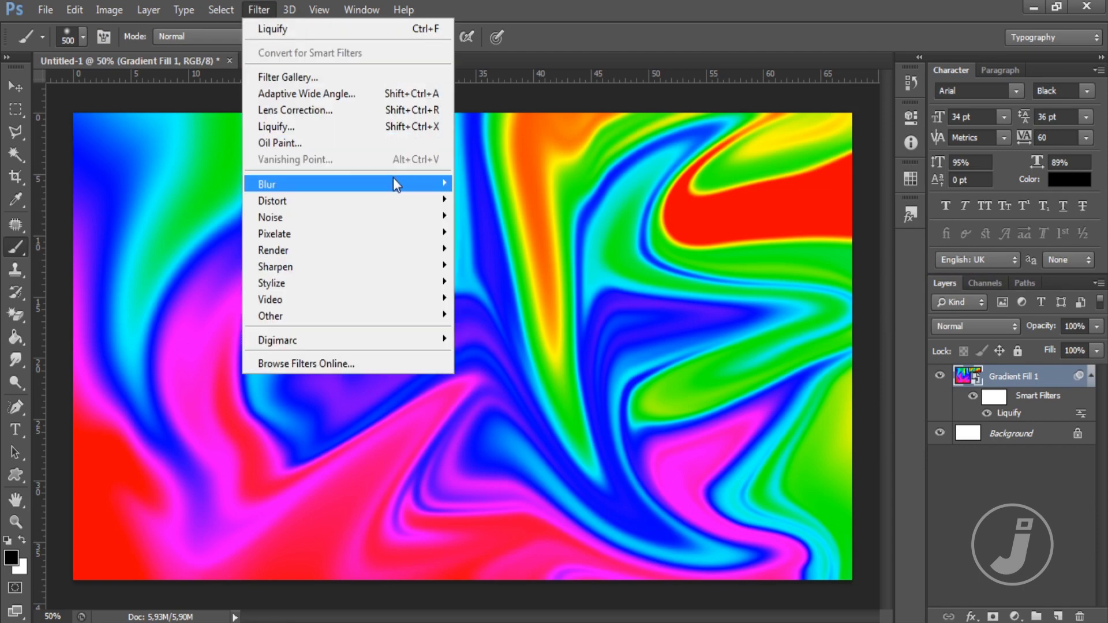
{"action": "mouse_move", "coordinate": [270, 217]}
{"action": "left_click", "coordinate": [462, 213]}
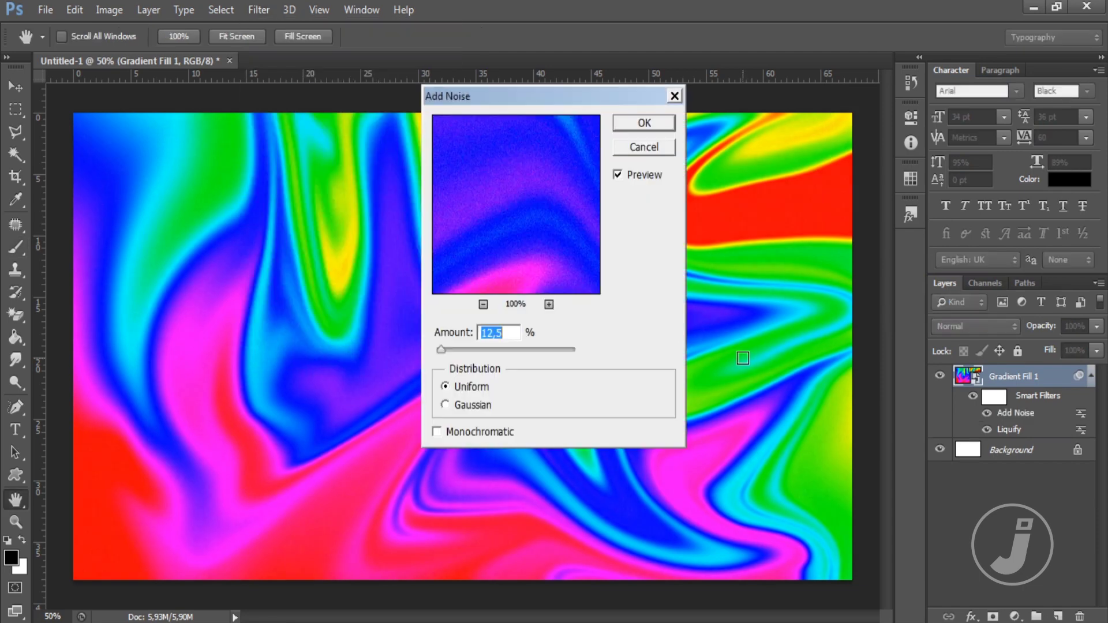
{"action": "left_click_drag", "start_coordinate": [547, 97], "coordinate": [767, 103]}
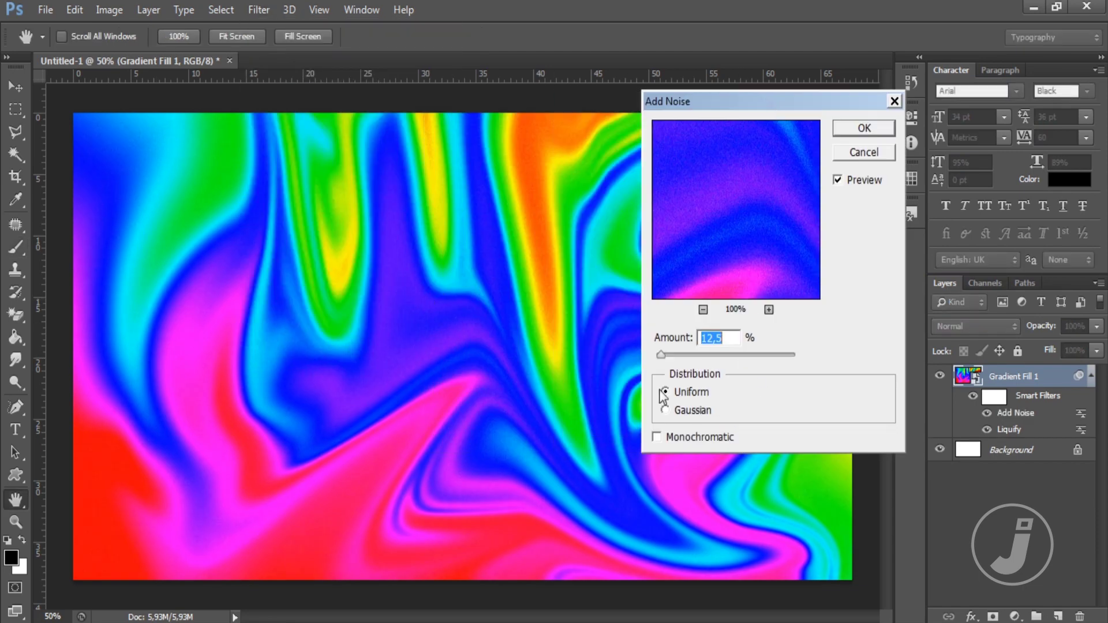
{"action": "left_click", "coordinate": [677, 357]}
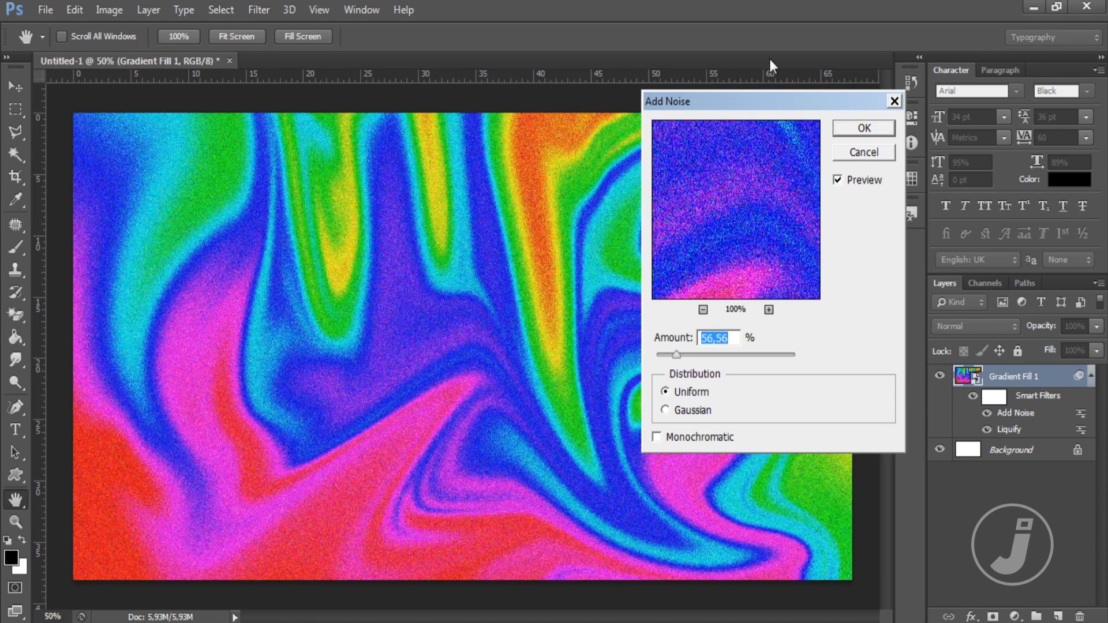
{"action": "left_click_drag", "start_coordinate": [764, 102], "coordinate": [842, 90]}
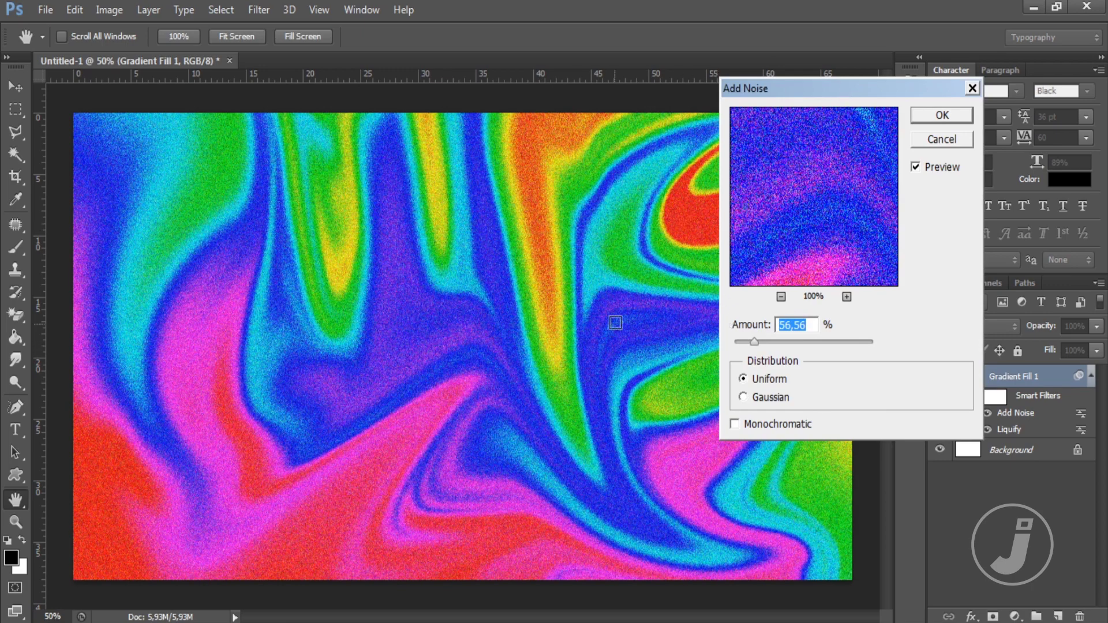
{"action": "left_click", "coordinate": [942, 116]}
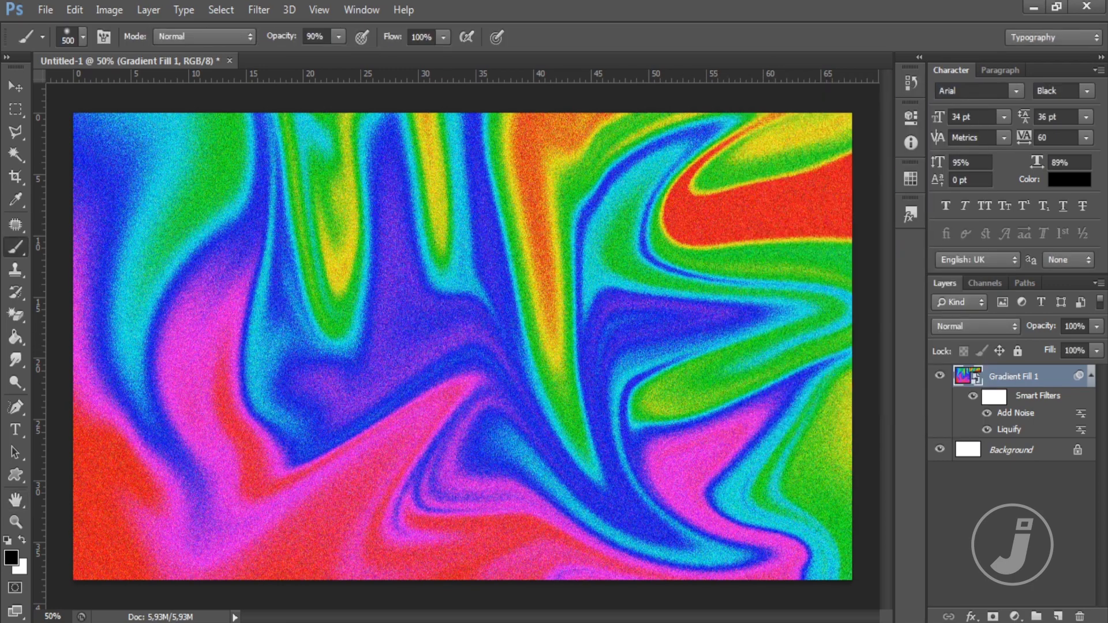